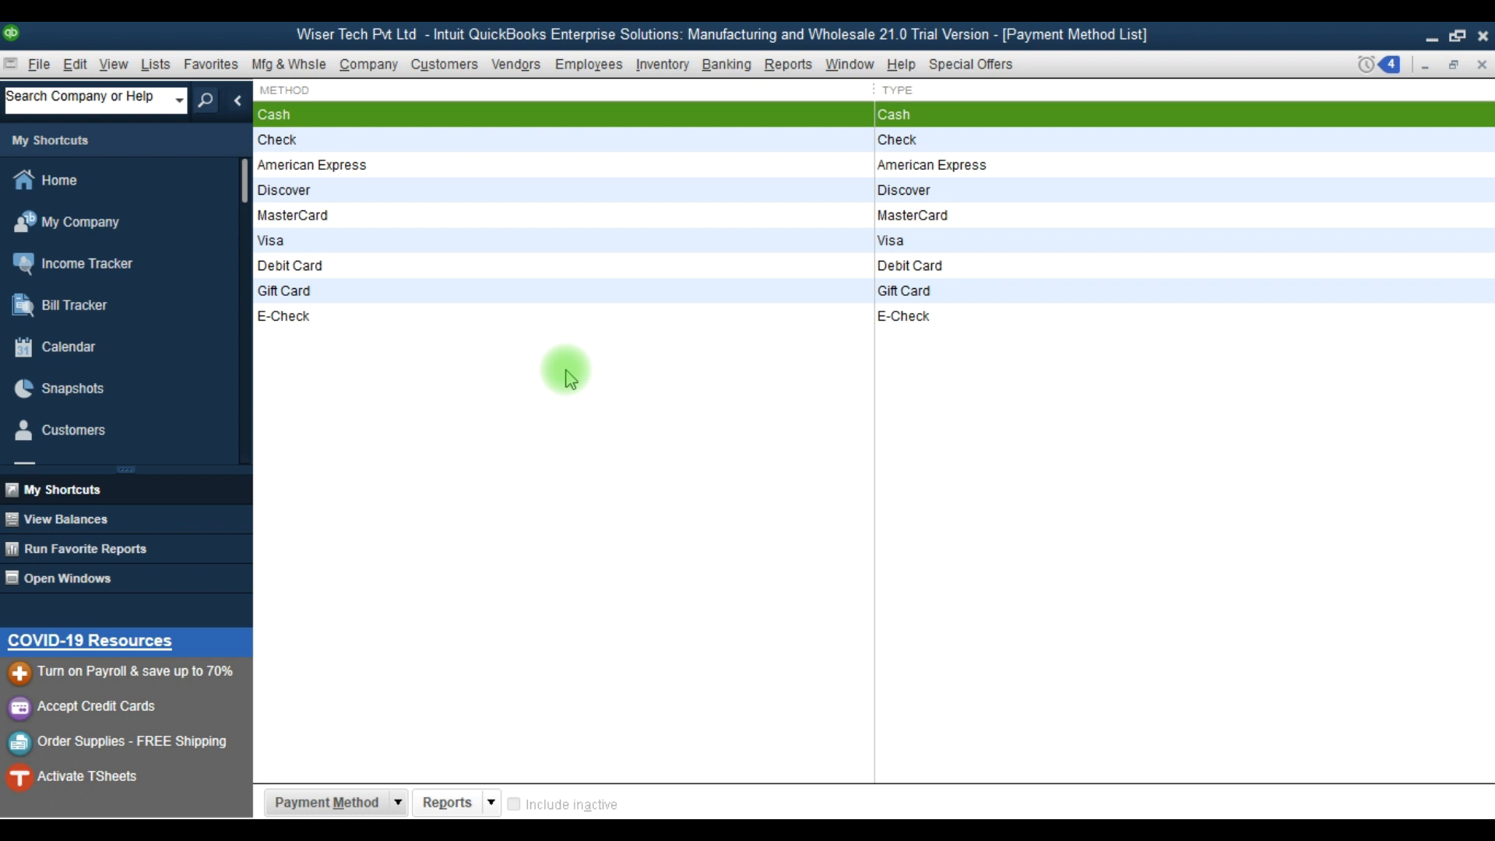
# - Delete the American Express entry from the payment method list
pyautogui.press('F9')
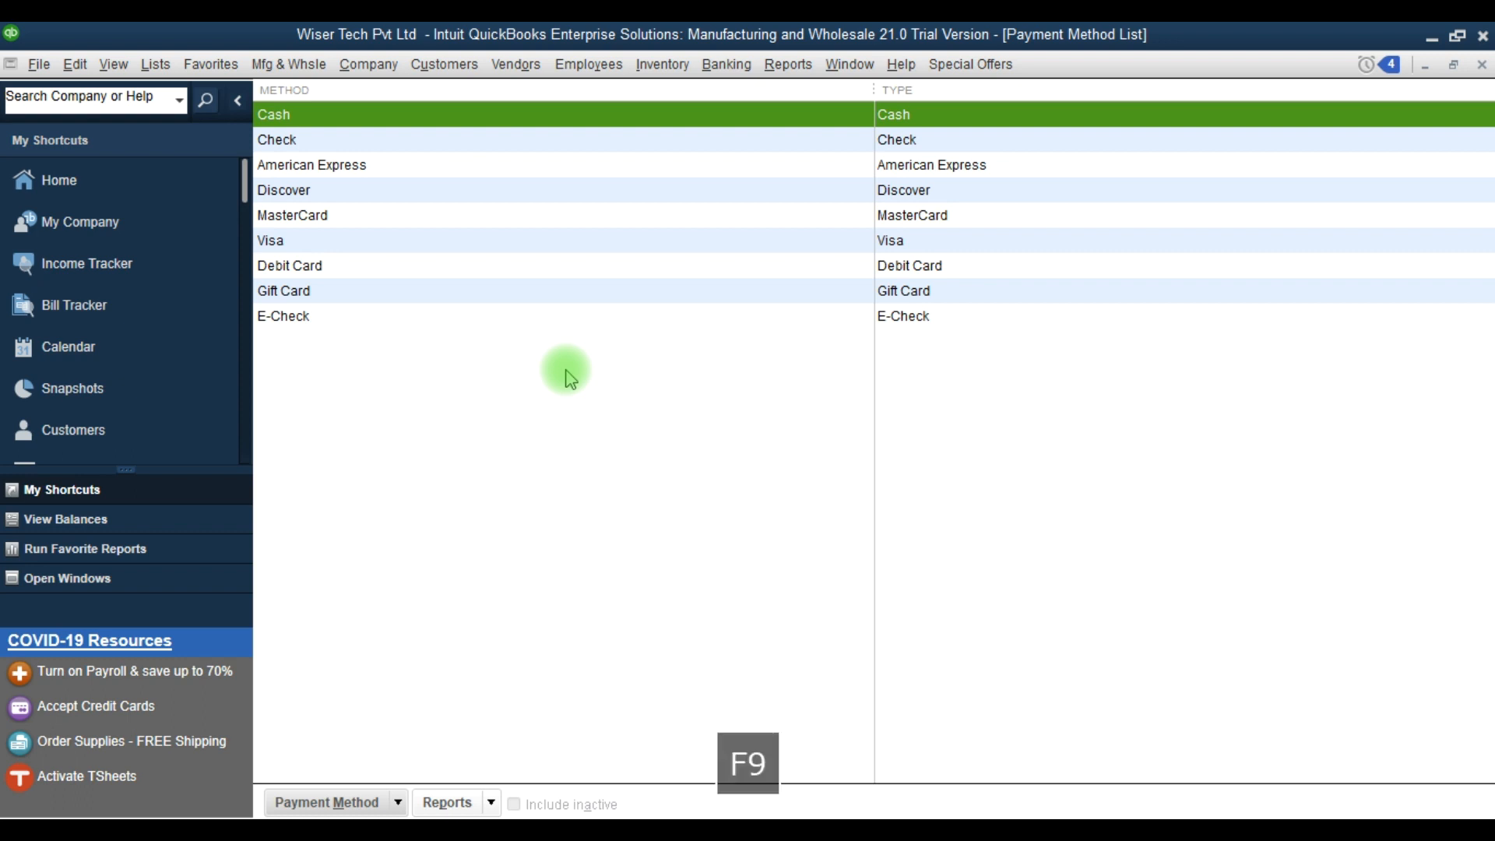
pyautogui.click(350, 189)
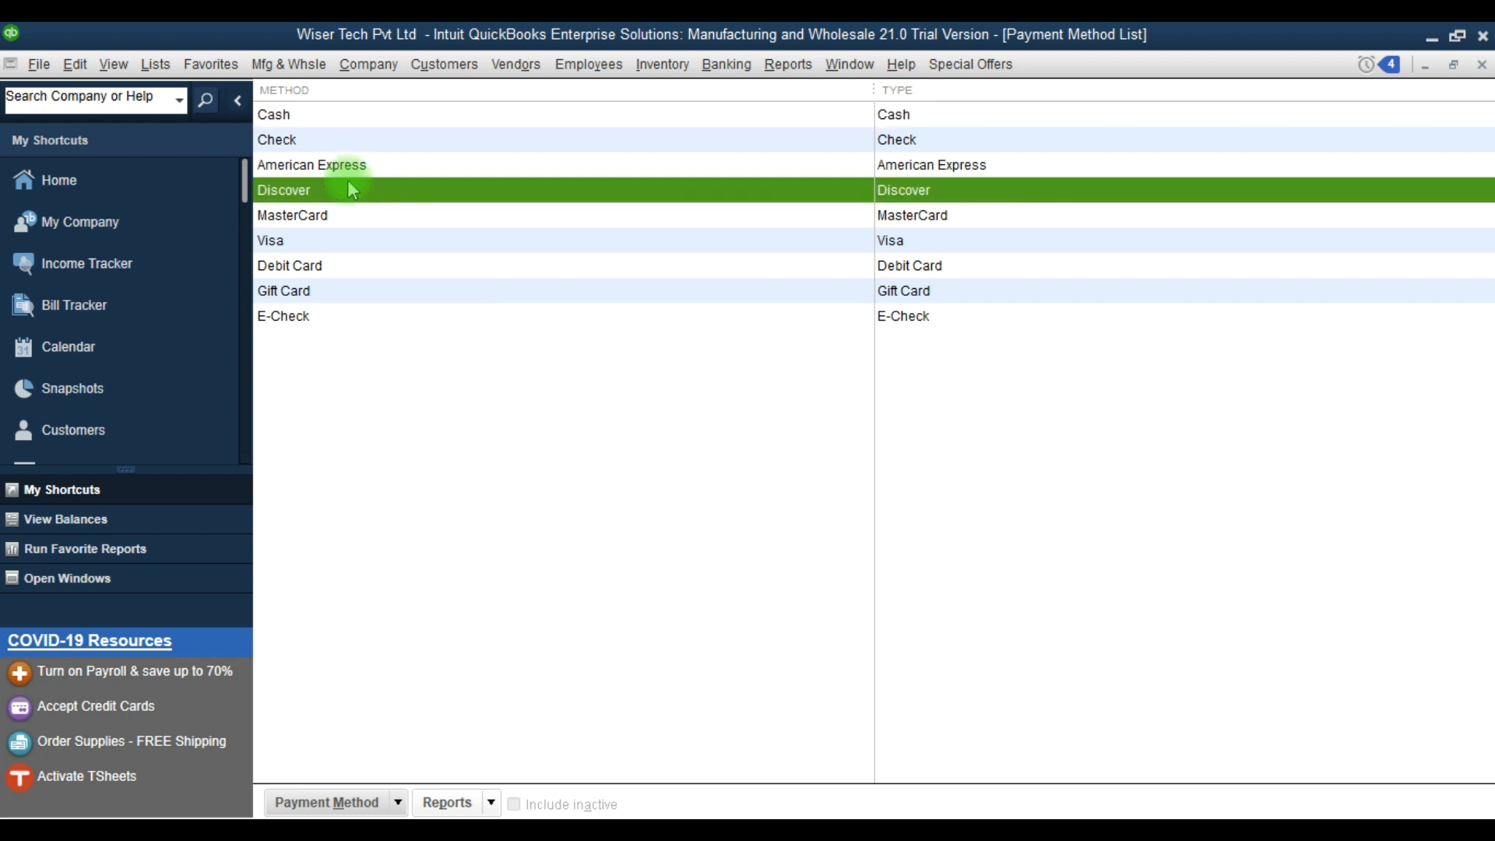
pyautogui.press('Up')
pyautogui.press('Up')
pyautogui.press('Up')
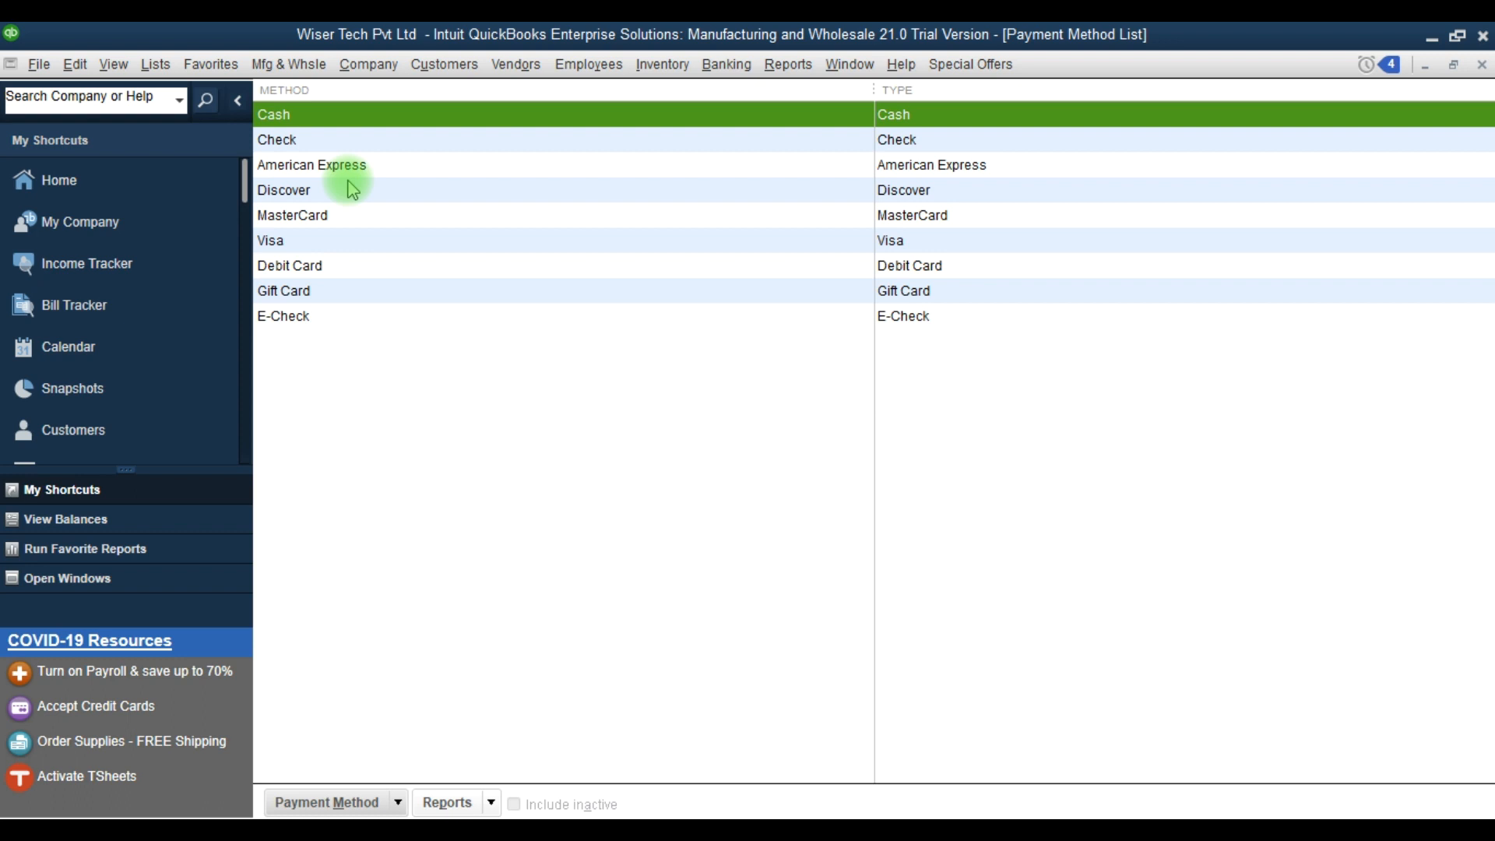
pyautogui.press('Down')
pyautogui.press('Down')
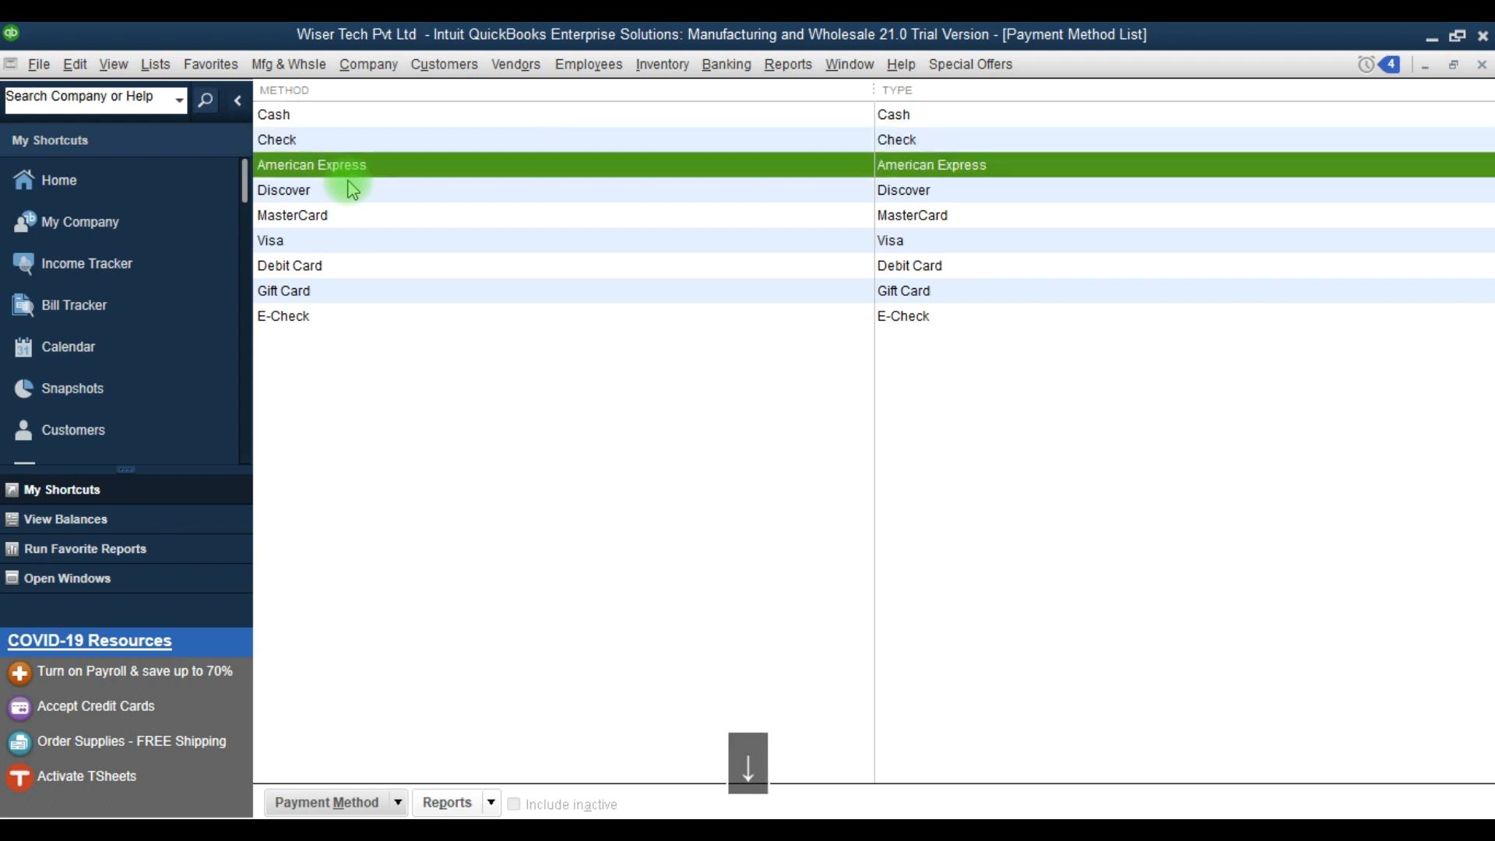
pyautogui.rightClick(294, 171)
pyautogui.click(349, 276)
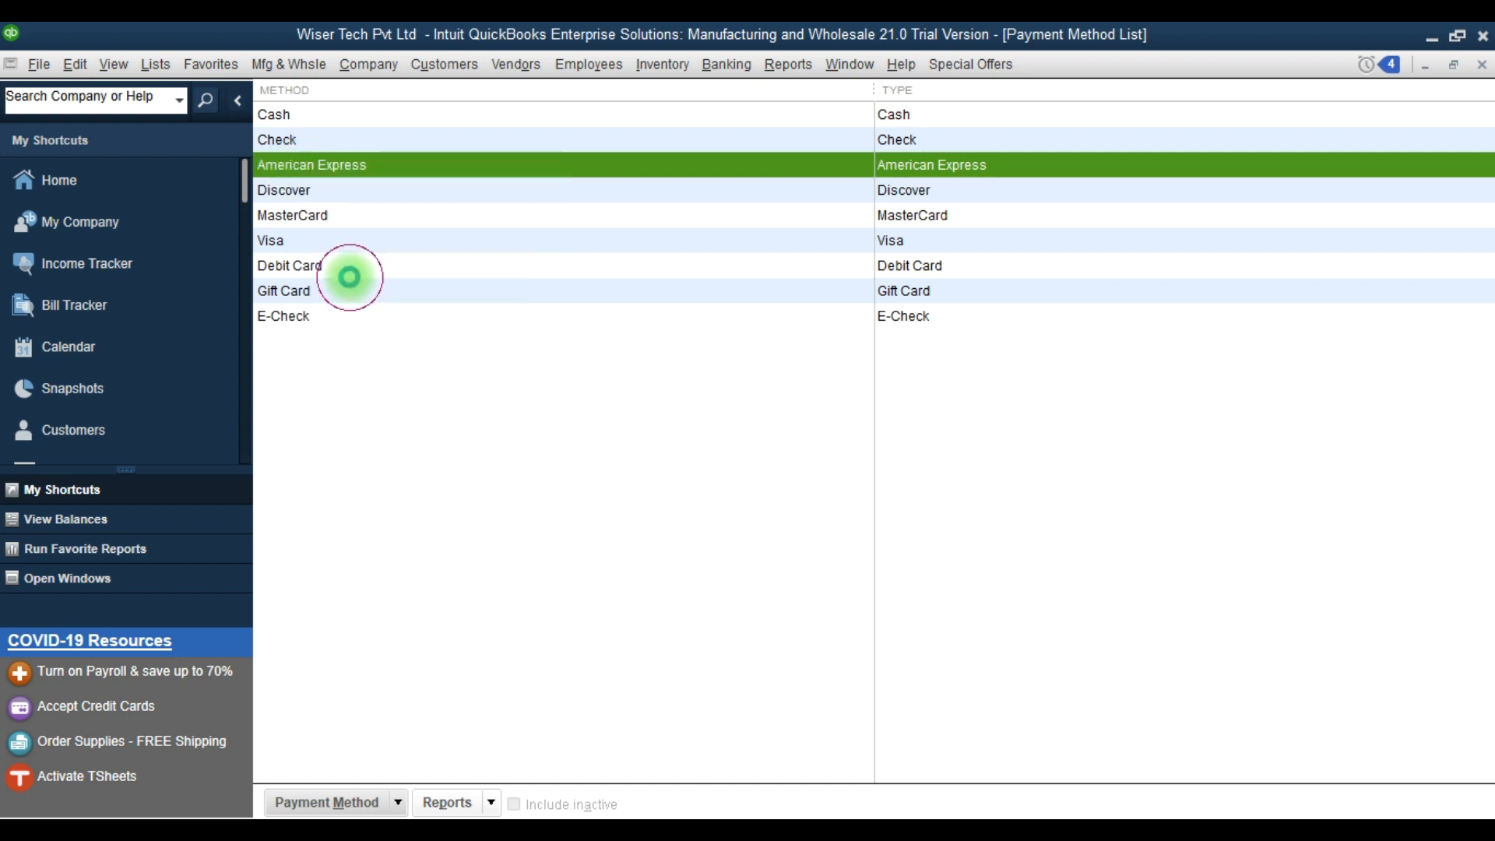
pyautogui.click(699, 290)
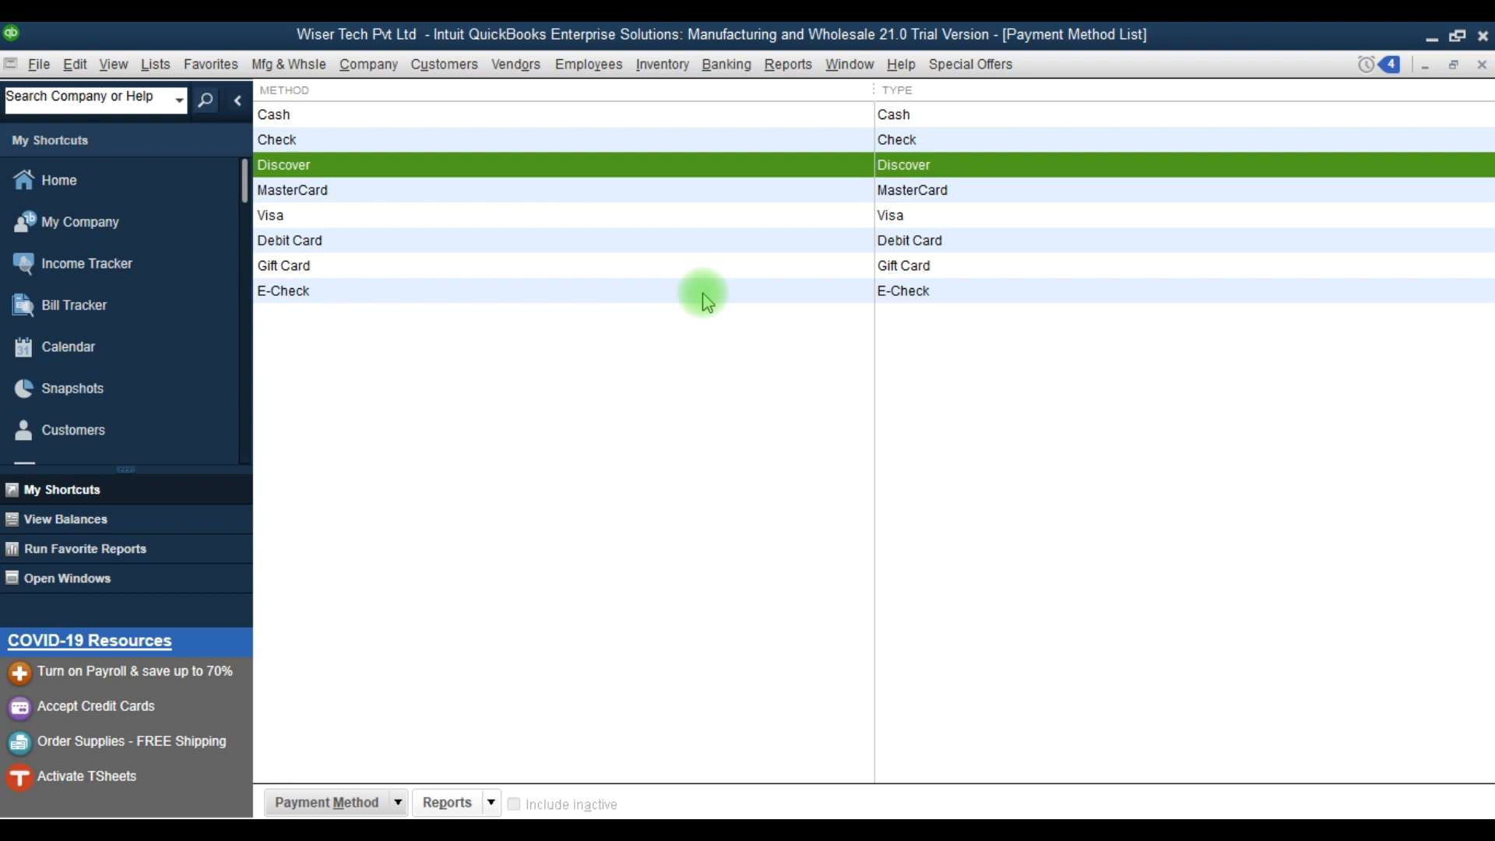
# - Delete the Discover and MasterCard entries from the payment method list
pyautogui.hotkey('ctrl', 'd')
pyautogui.click(706, 302)
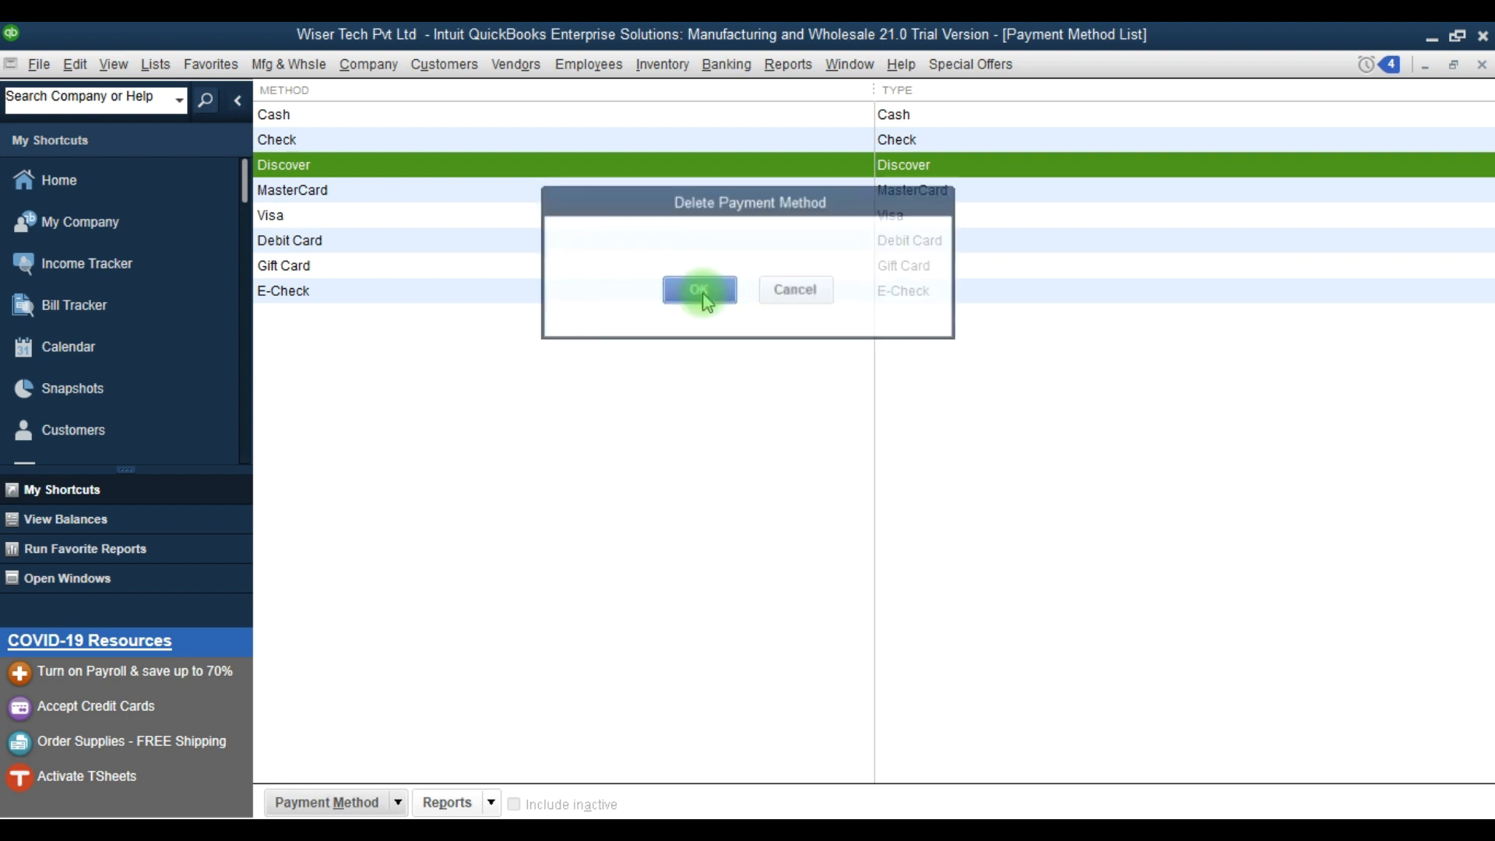
pyautogui.press('Down')
pyautogui.press('Up')
pyautogui.hotkey('ctrl', 'd')
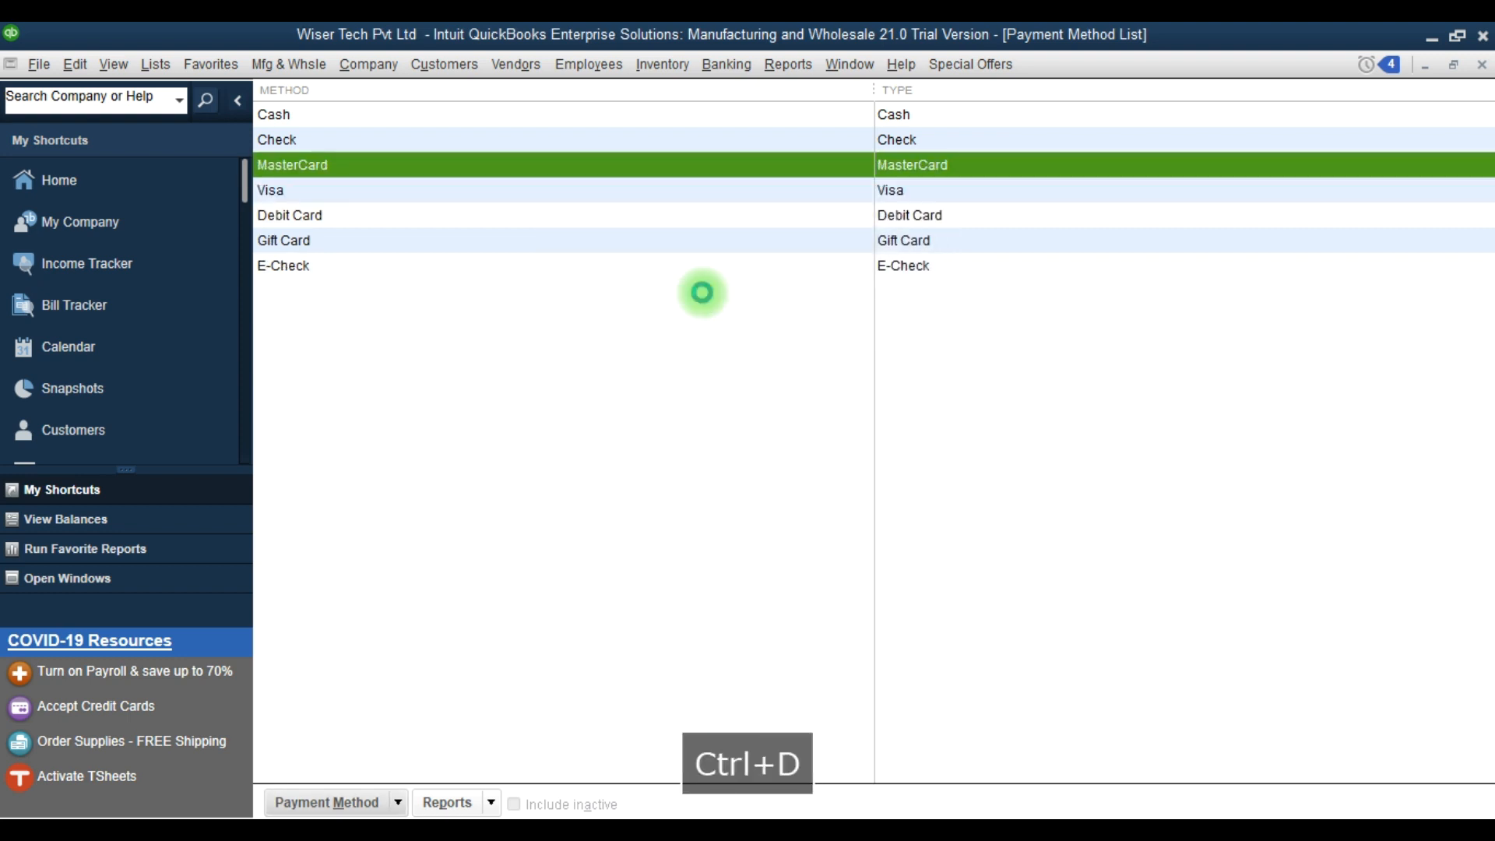
pyautogui.click(706, 301)
# - Delete the Visa and Gift Card entries from the payment method list
pyautogui.press('Down')
pyautogui.press('Up')
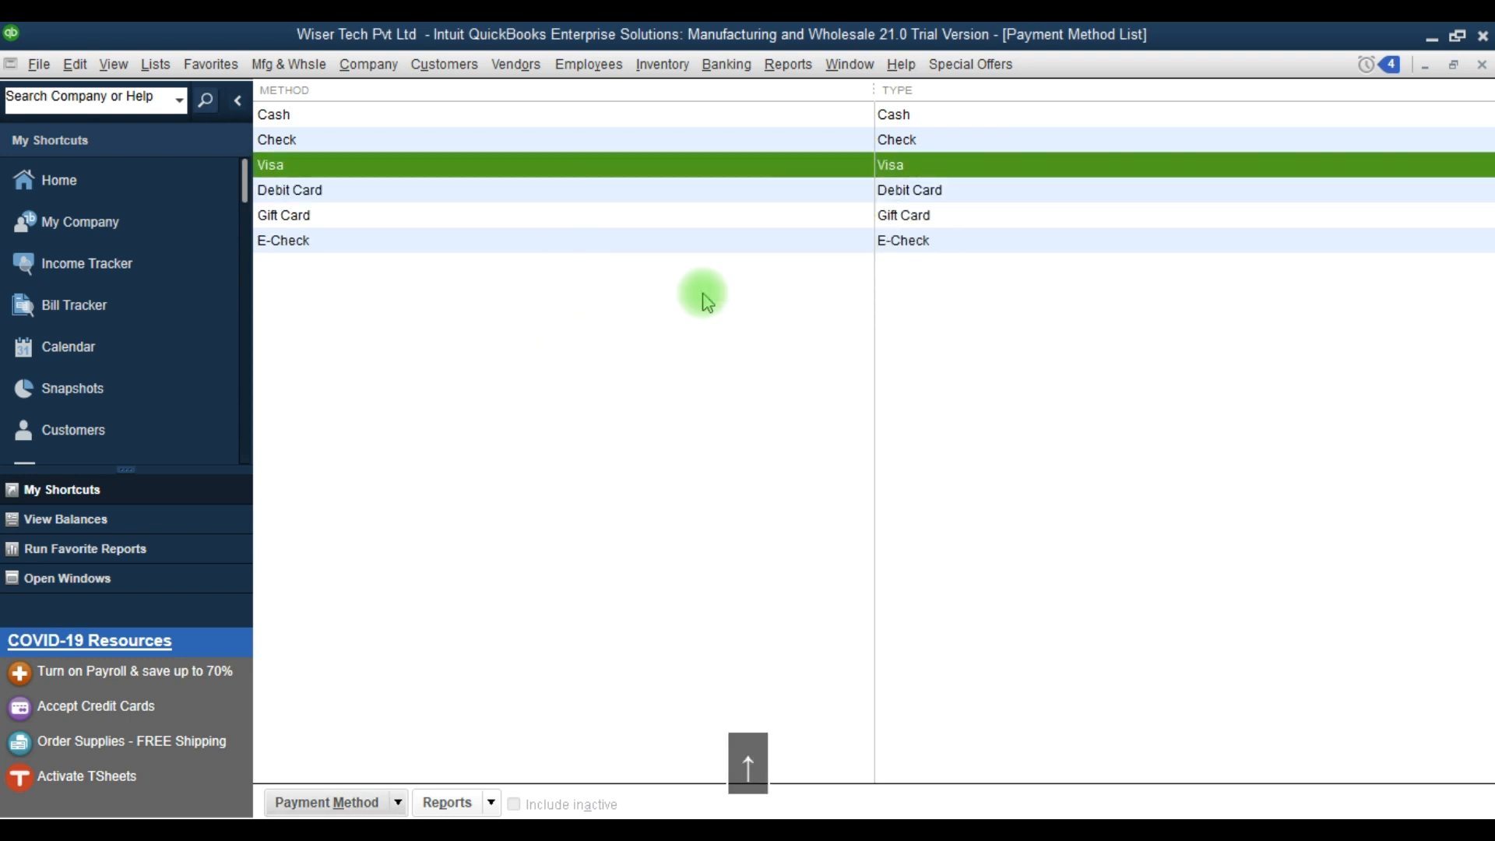
pyautogui.hotkey('ctrl', 'd')
pyautogui.click(707, 302)
pyautogui.press('Down')
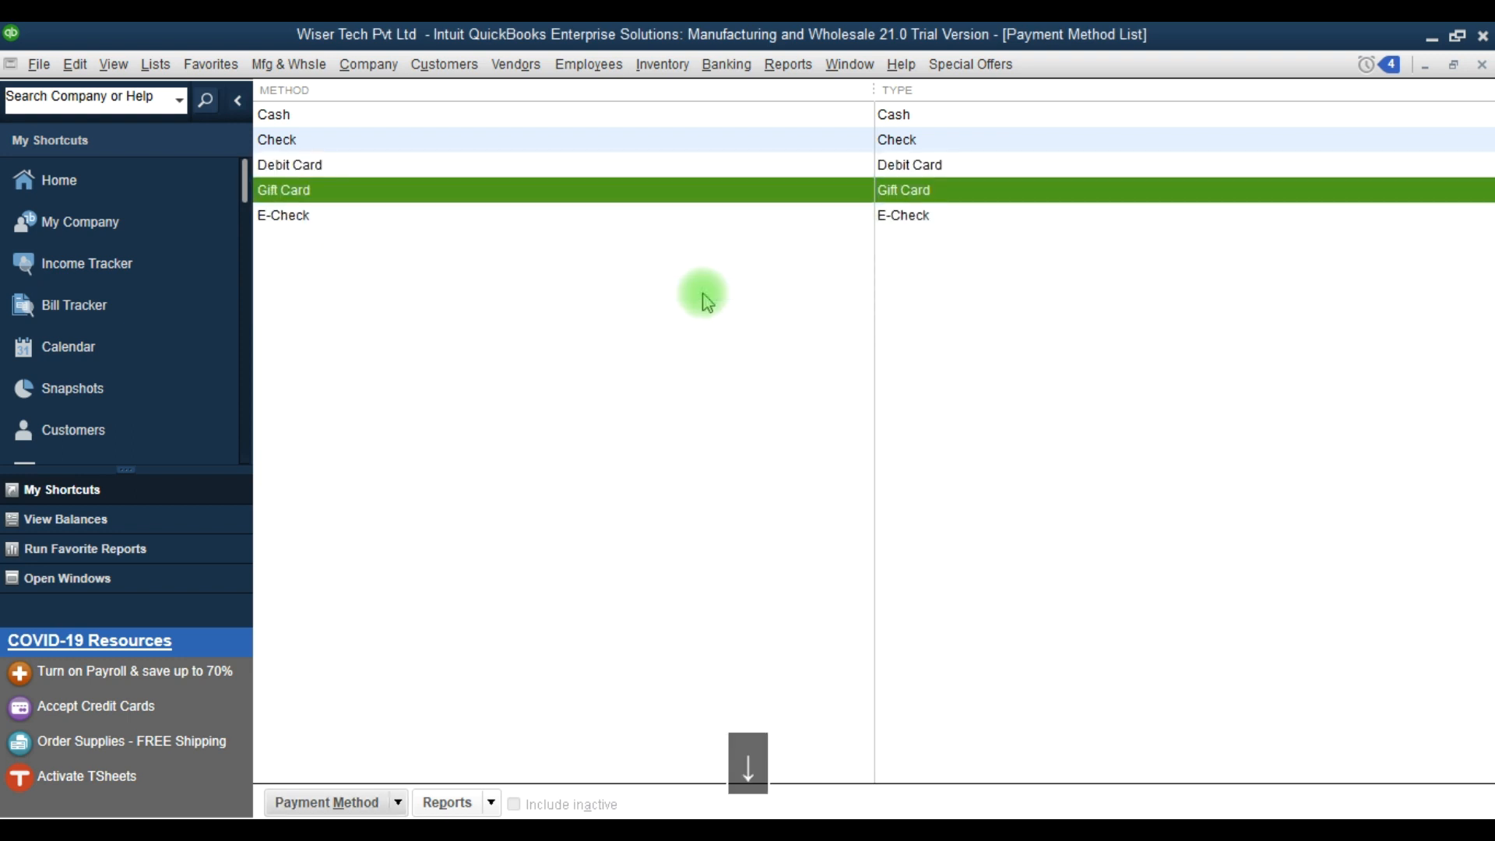
pyautogui.hotkey('ctrl', 'd')
pyautogui.click(706, 301)
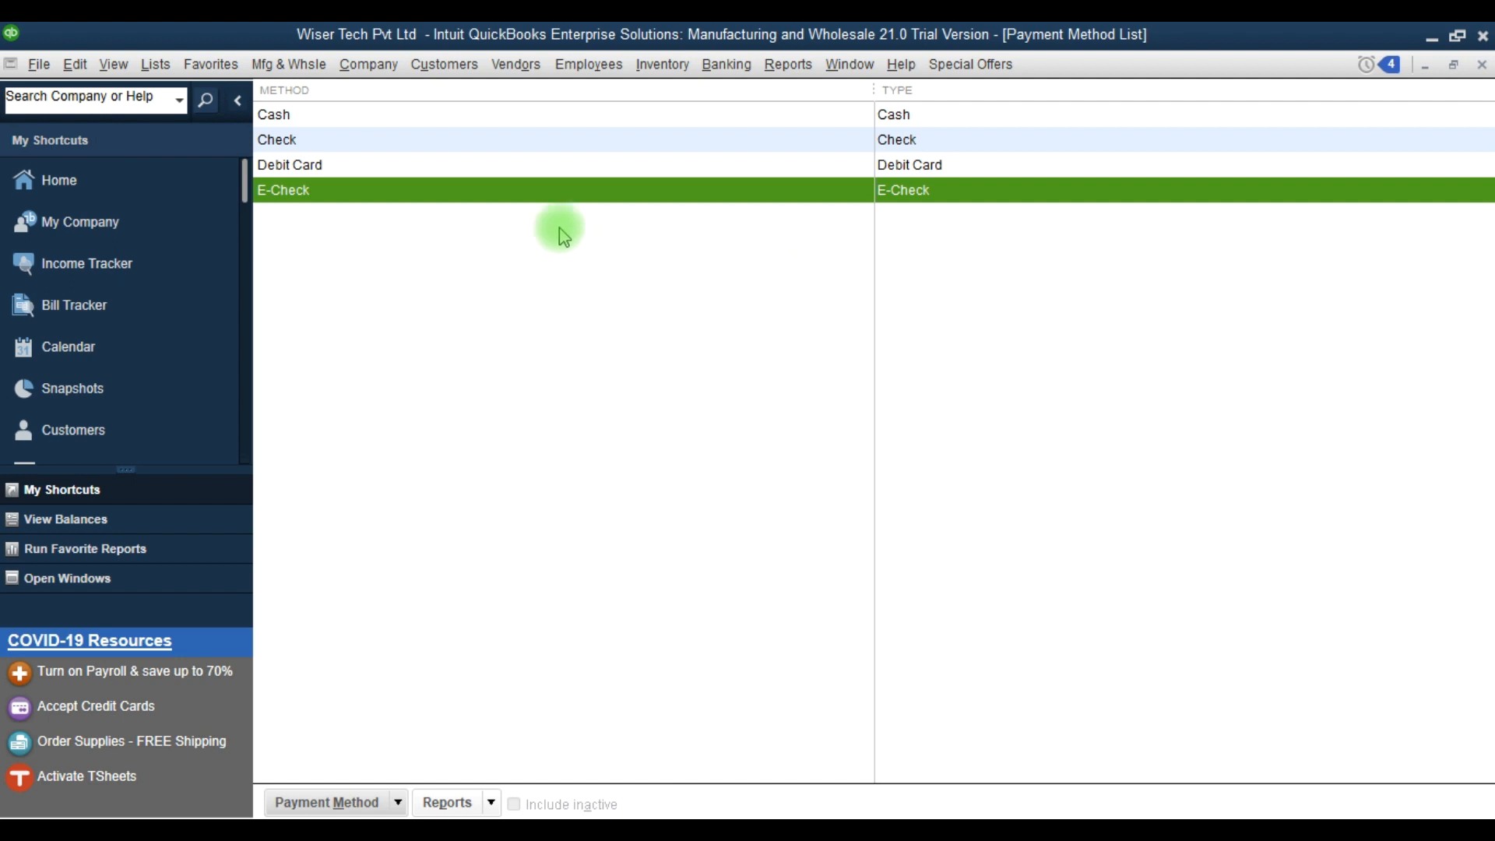
# - Rename the E-Check payment method as Bank Transfer, keep E-Check as its payment type, and save it
pyautogui.doubleClick(410, 195)
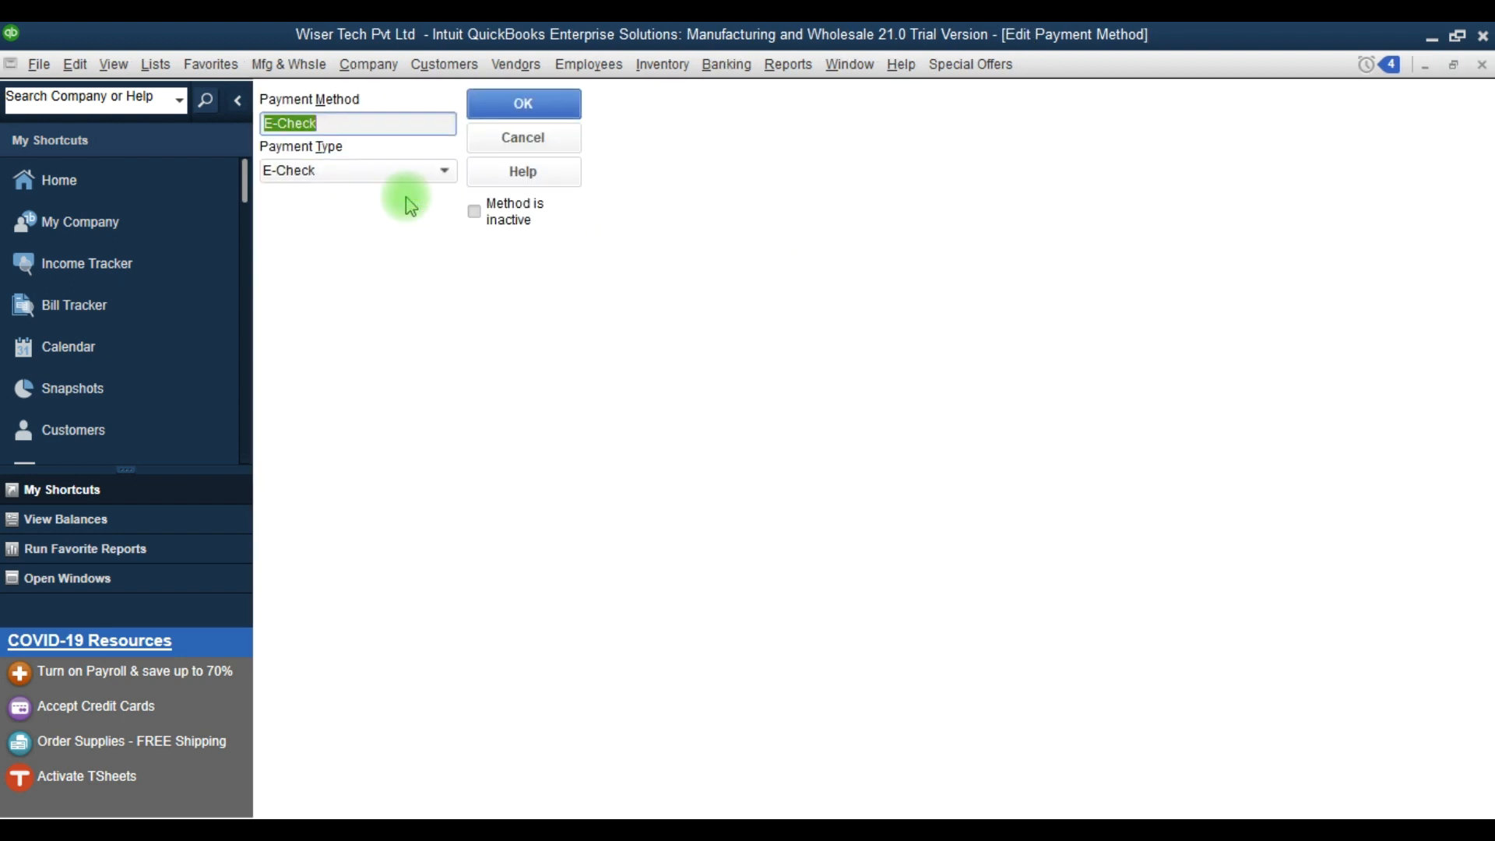
pyautogui.write('Bank')
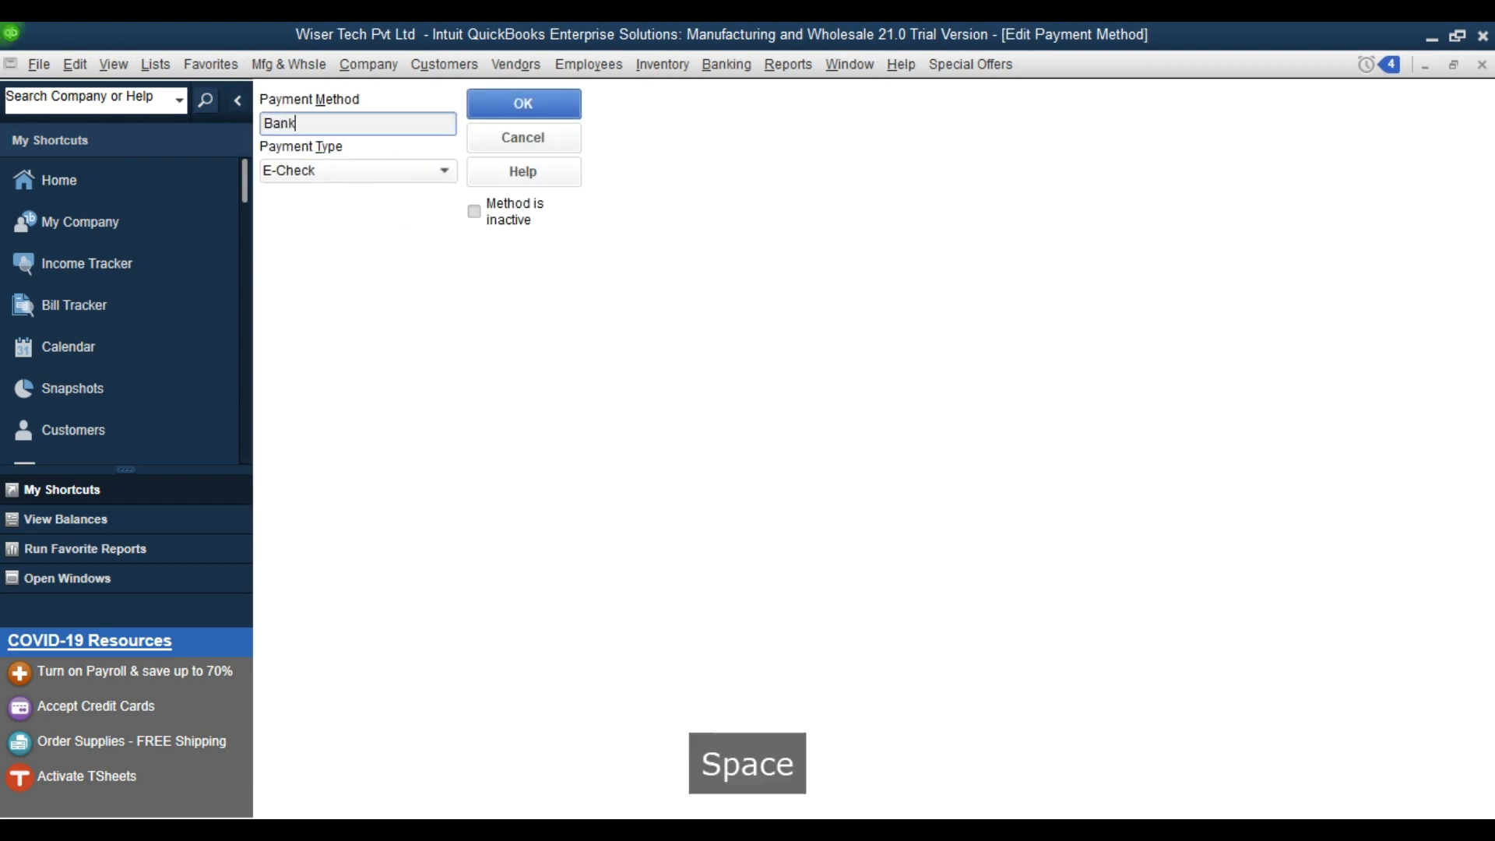
pyautogui.write(' Transfer')
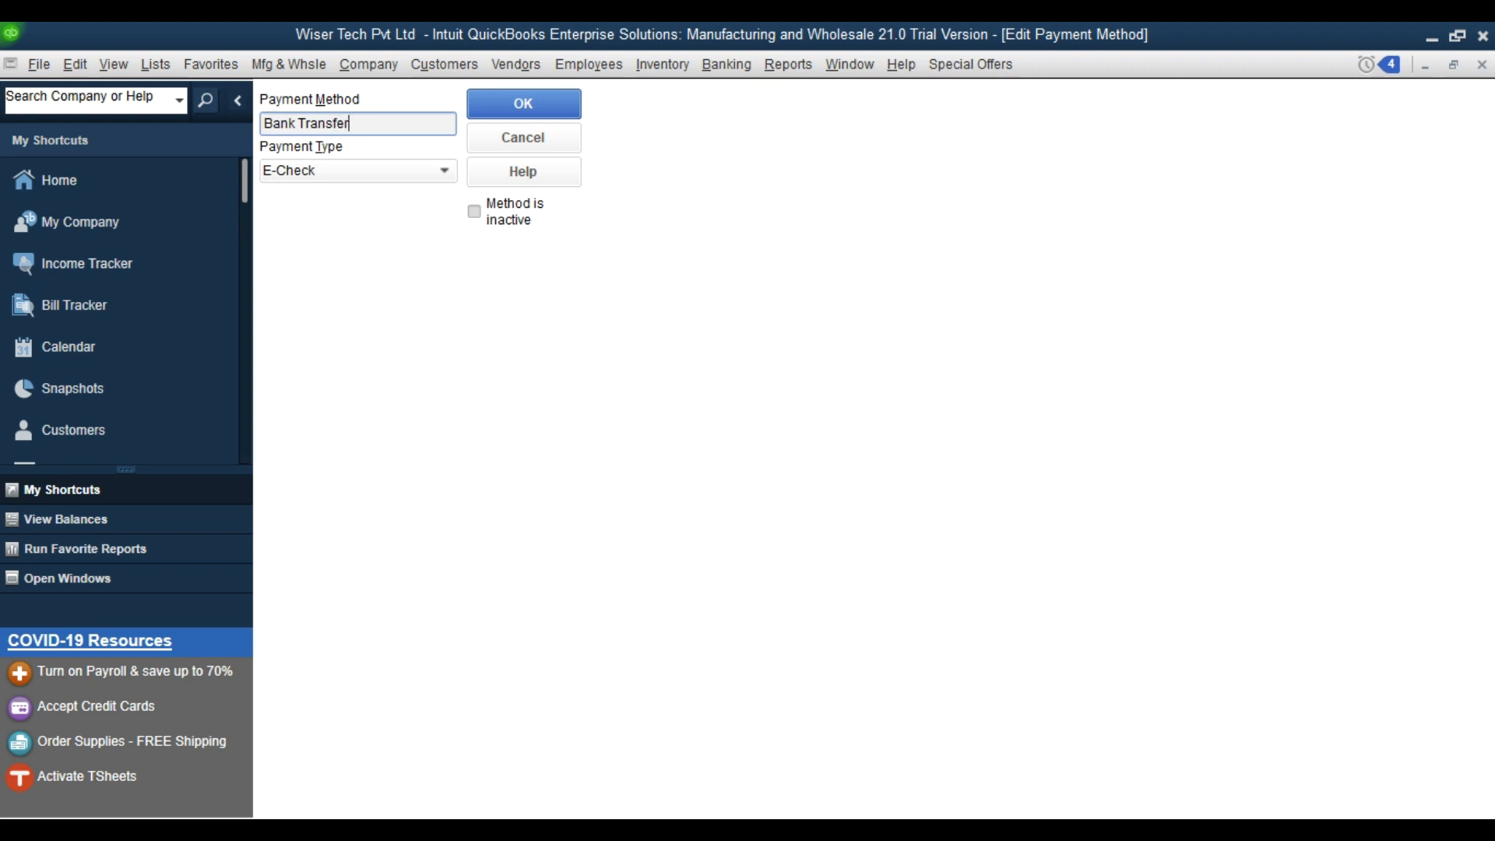
pyautogui.click(442, 172)
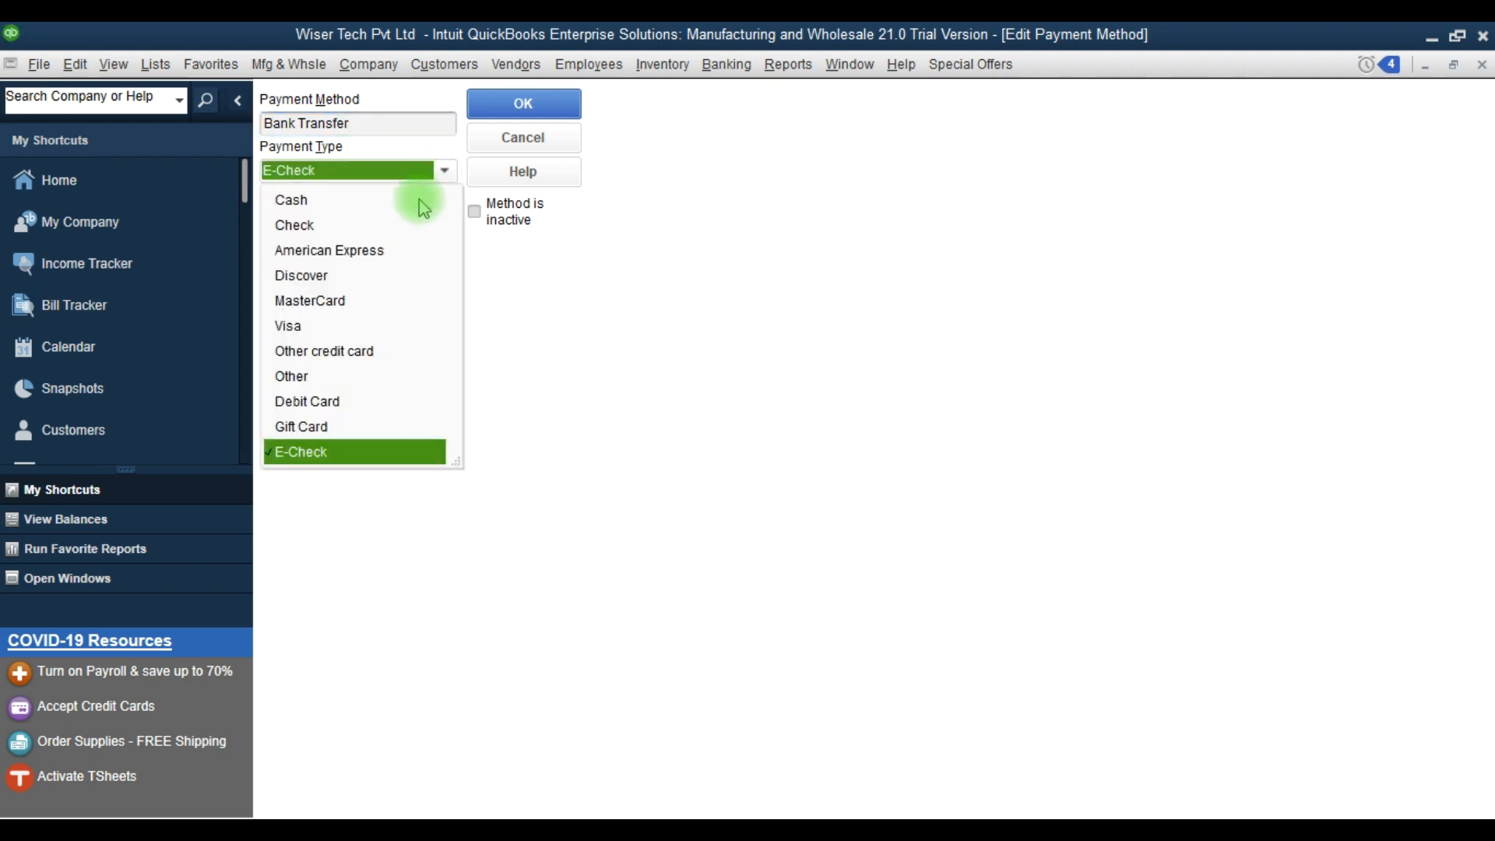
pyautogui.click(337, 451)
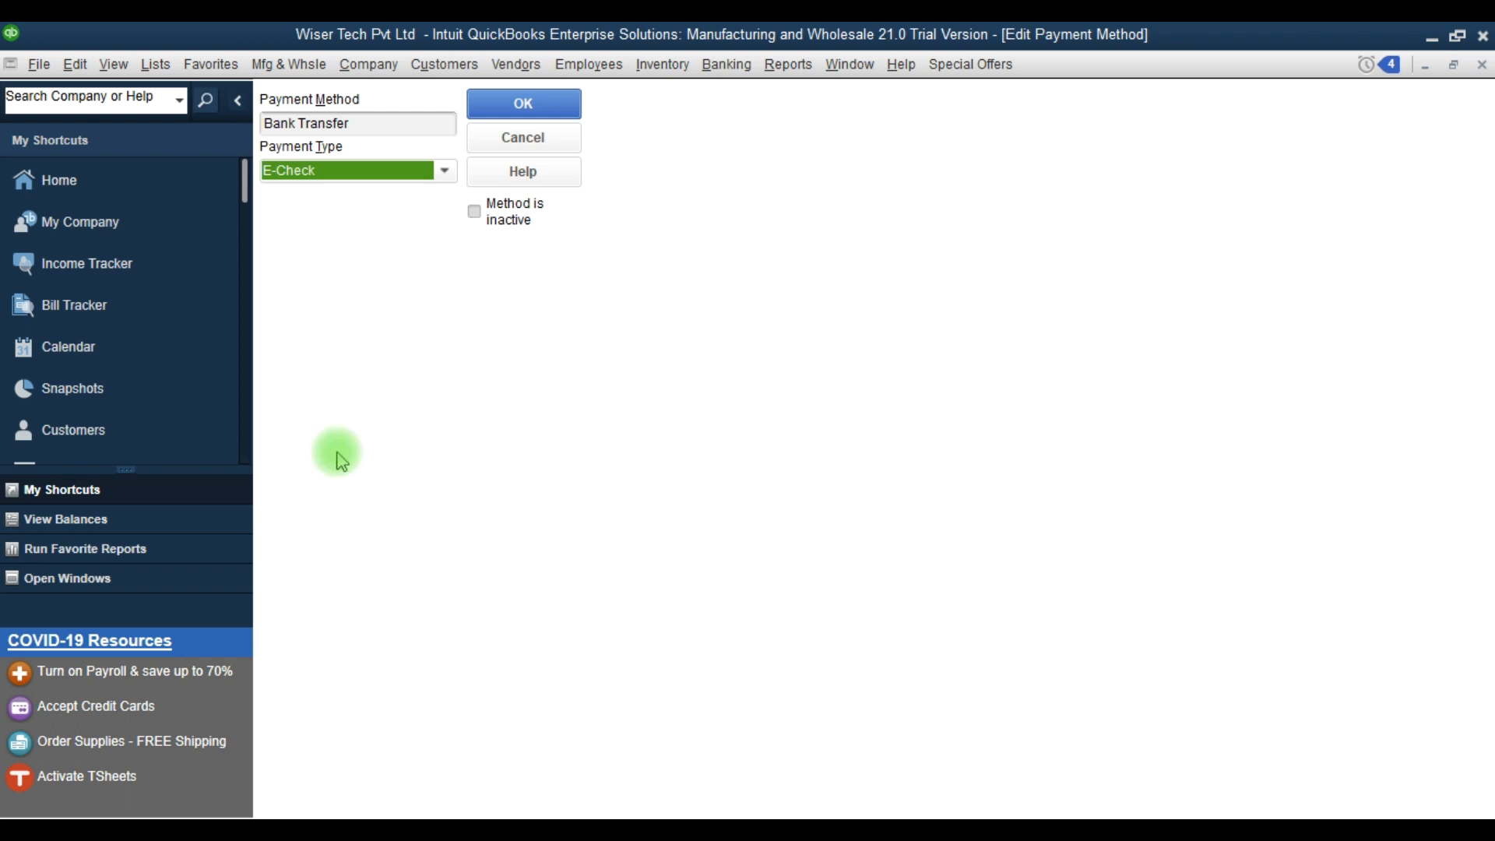
pyautogui.click(524, 107)
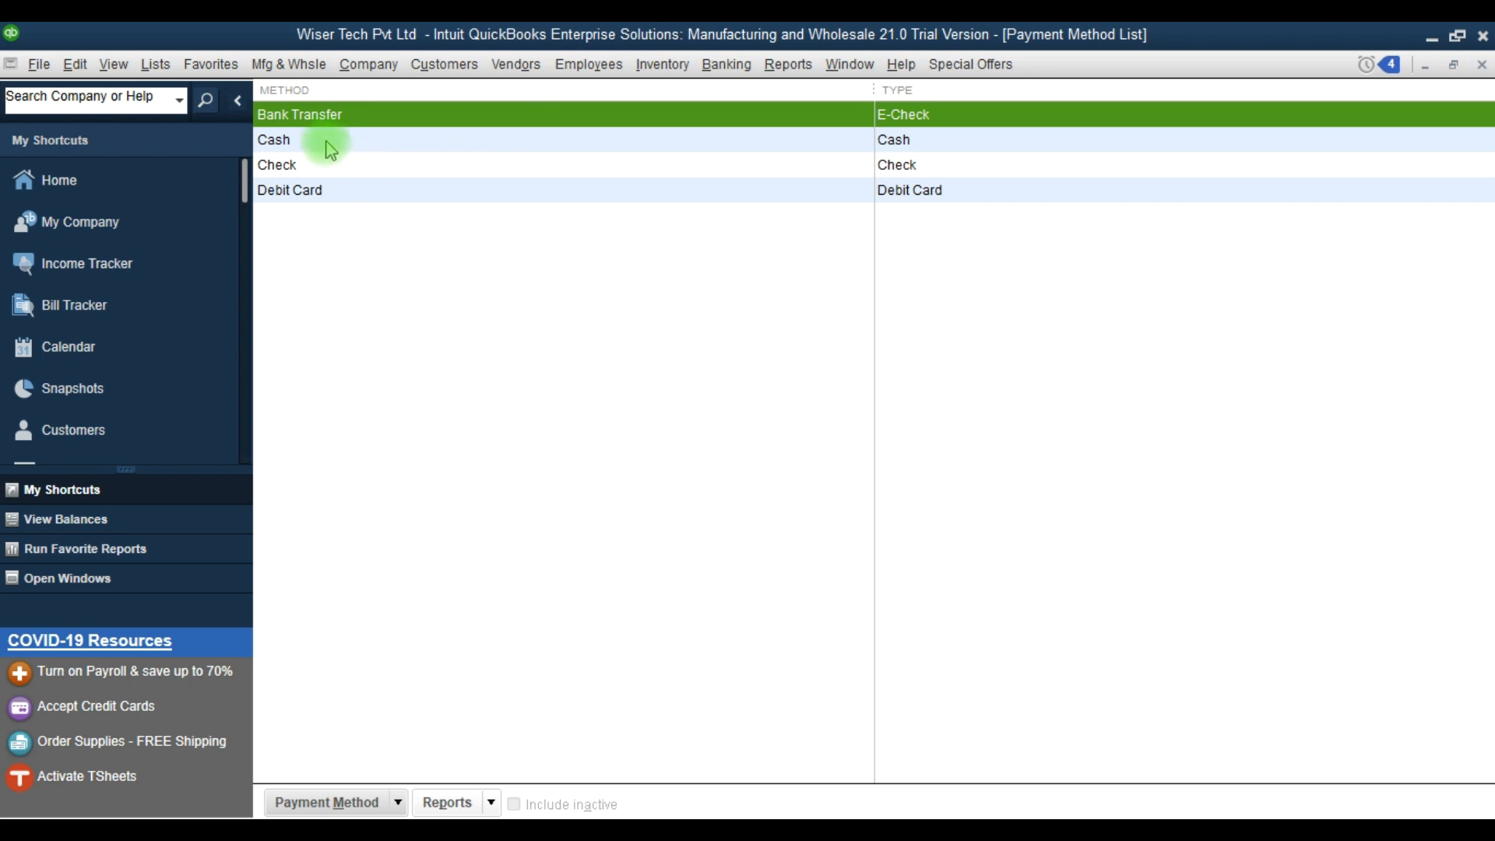
# - Rename the Debit Card payment method as Debit/Credit Card and save it
pyautogui.click(325, 144)
pyautogui.press('Up')
pyautogui.press('Down')
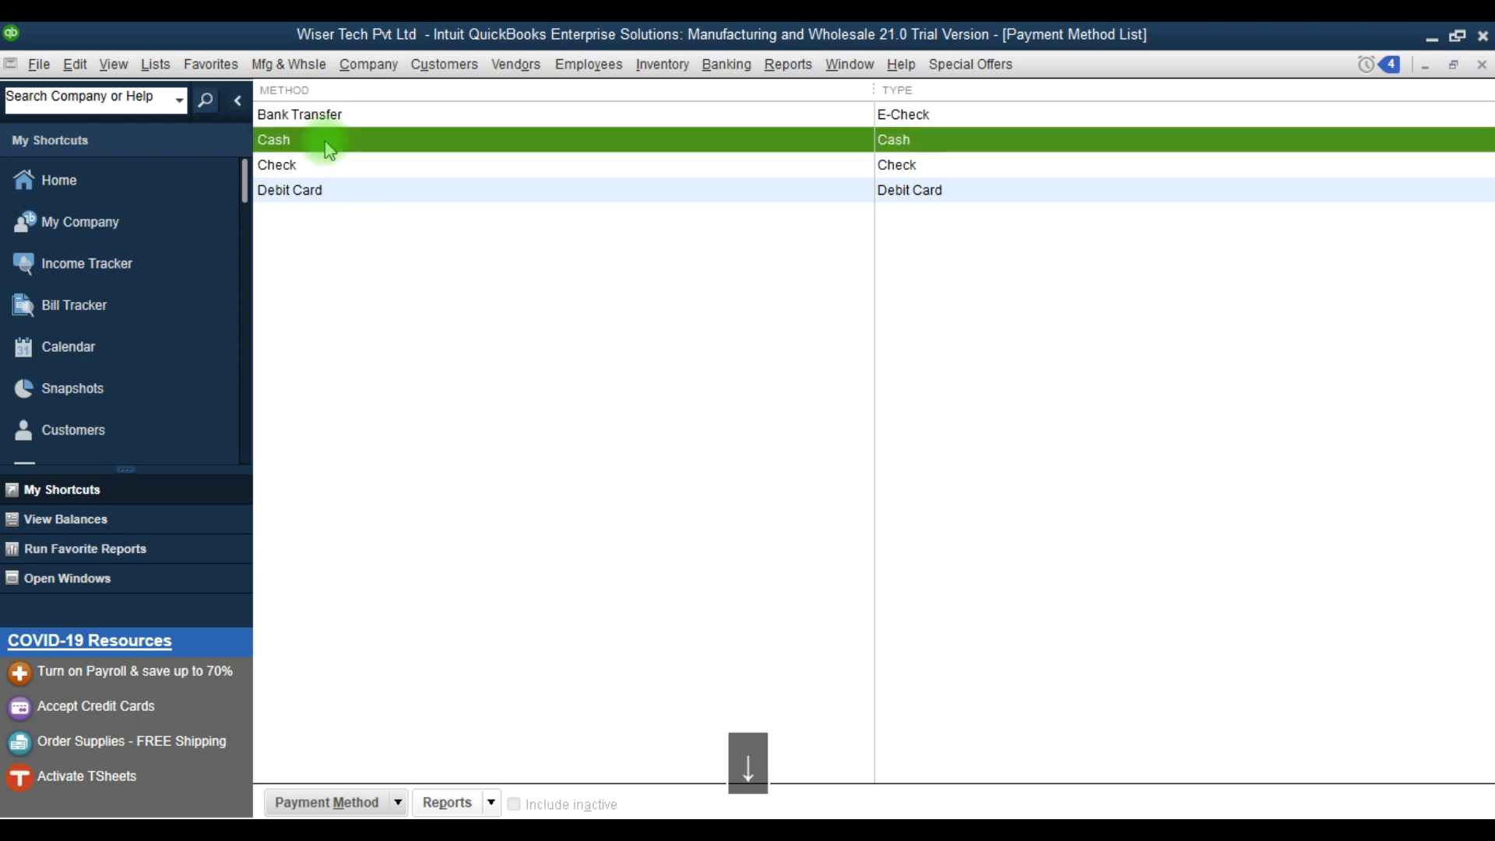
pyautogui.press('Down')
pyautogui.press('Down')
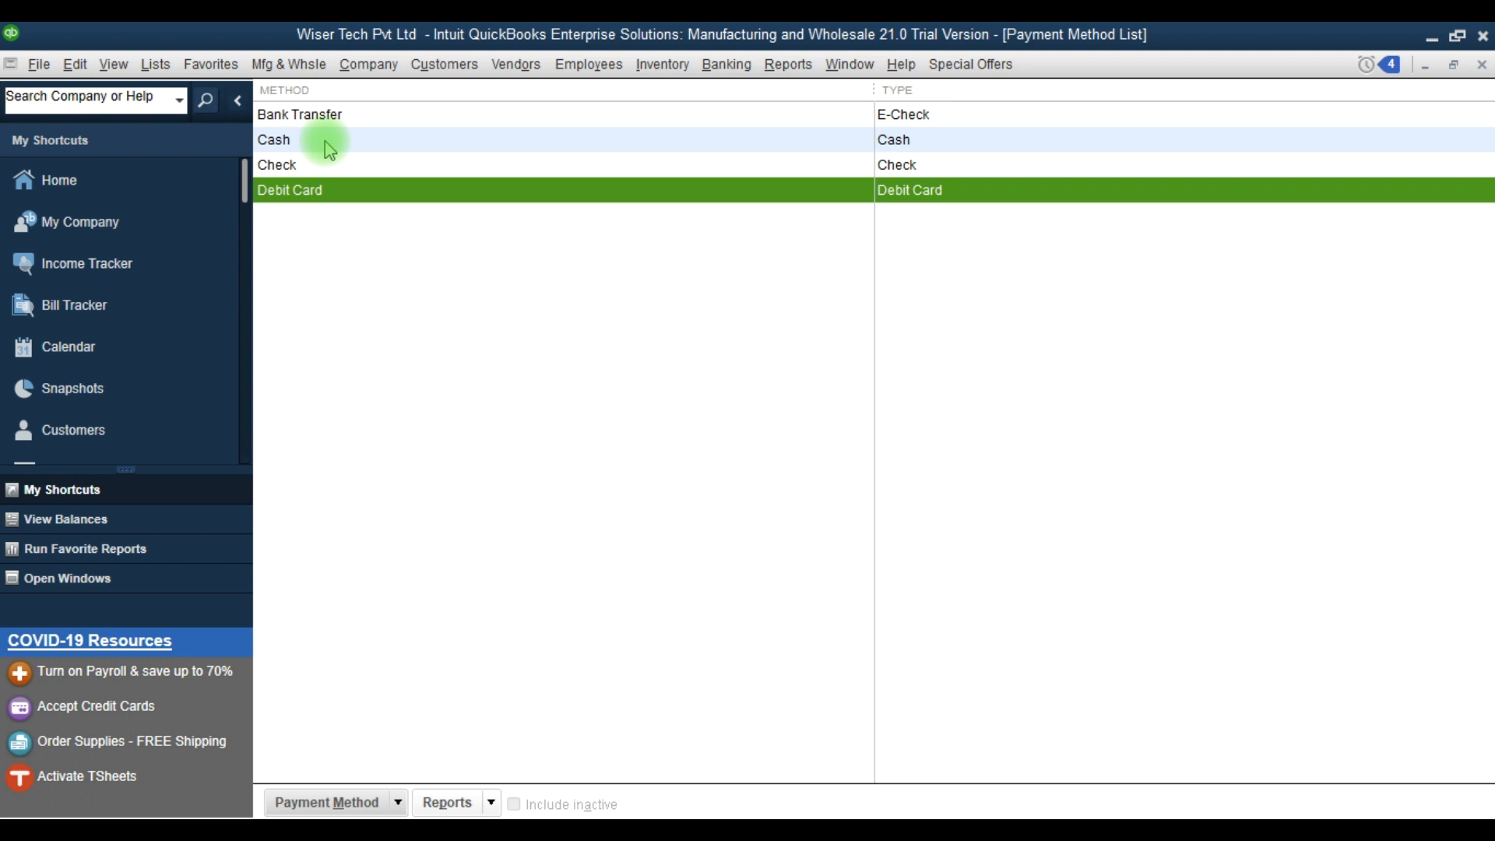
pyautogui.press('F9')
pyautogui.click(336, 194)
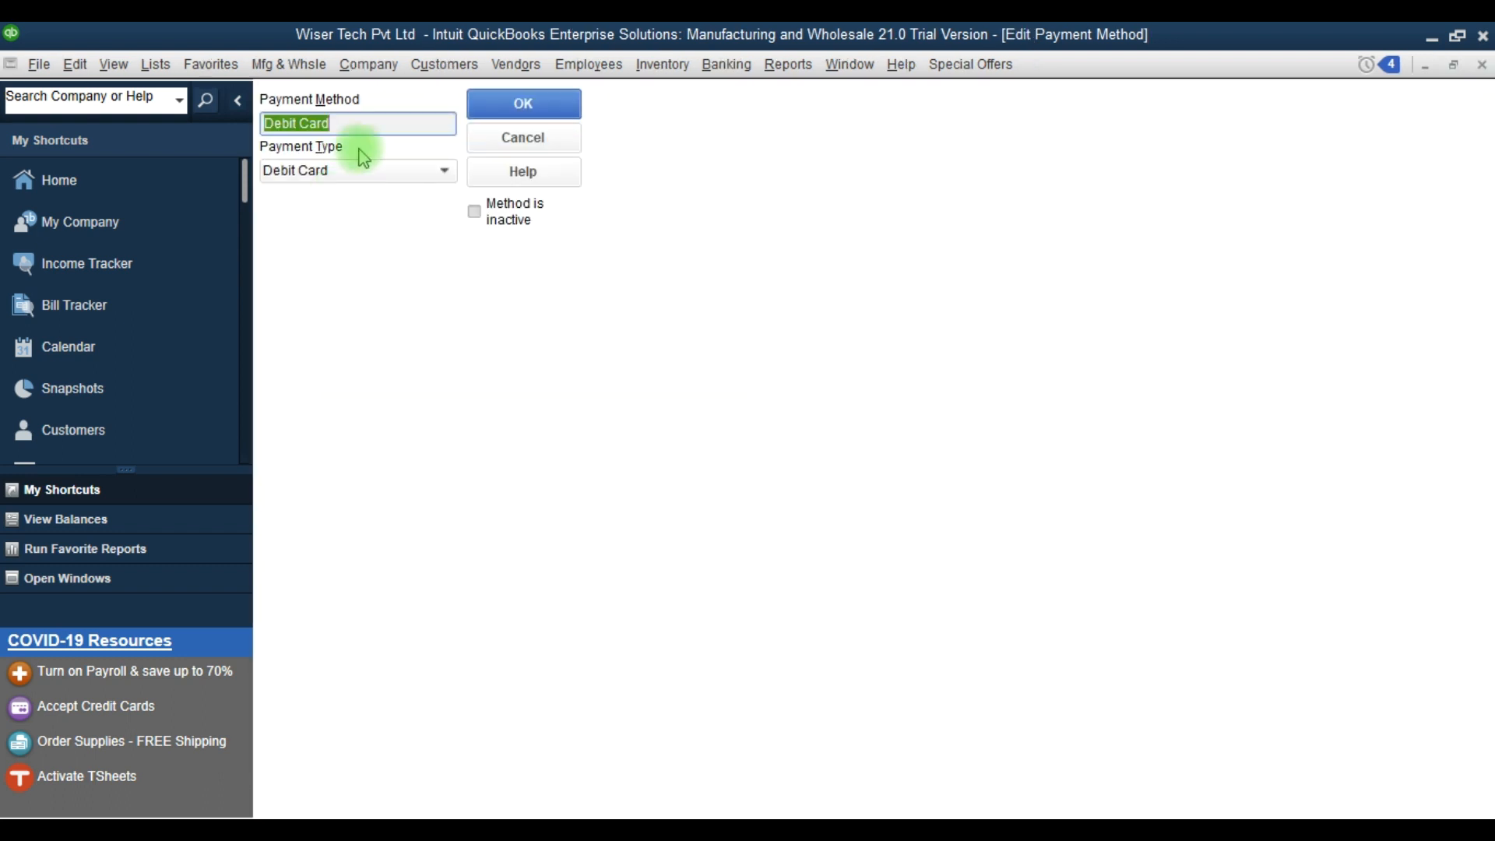
pyautogui.click(378, 123)
pyautogui.press('Left')
pyautogui.press('Left')
pyautogui.press('Left')
pyautogui.press('Left')
pyautogui.press('Left')
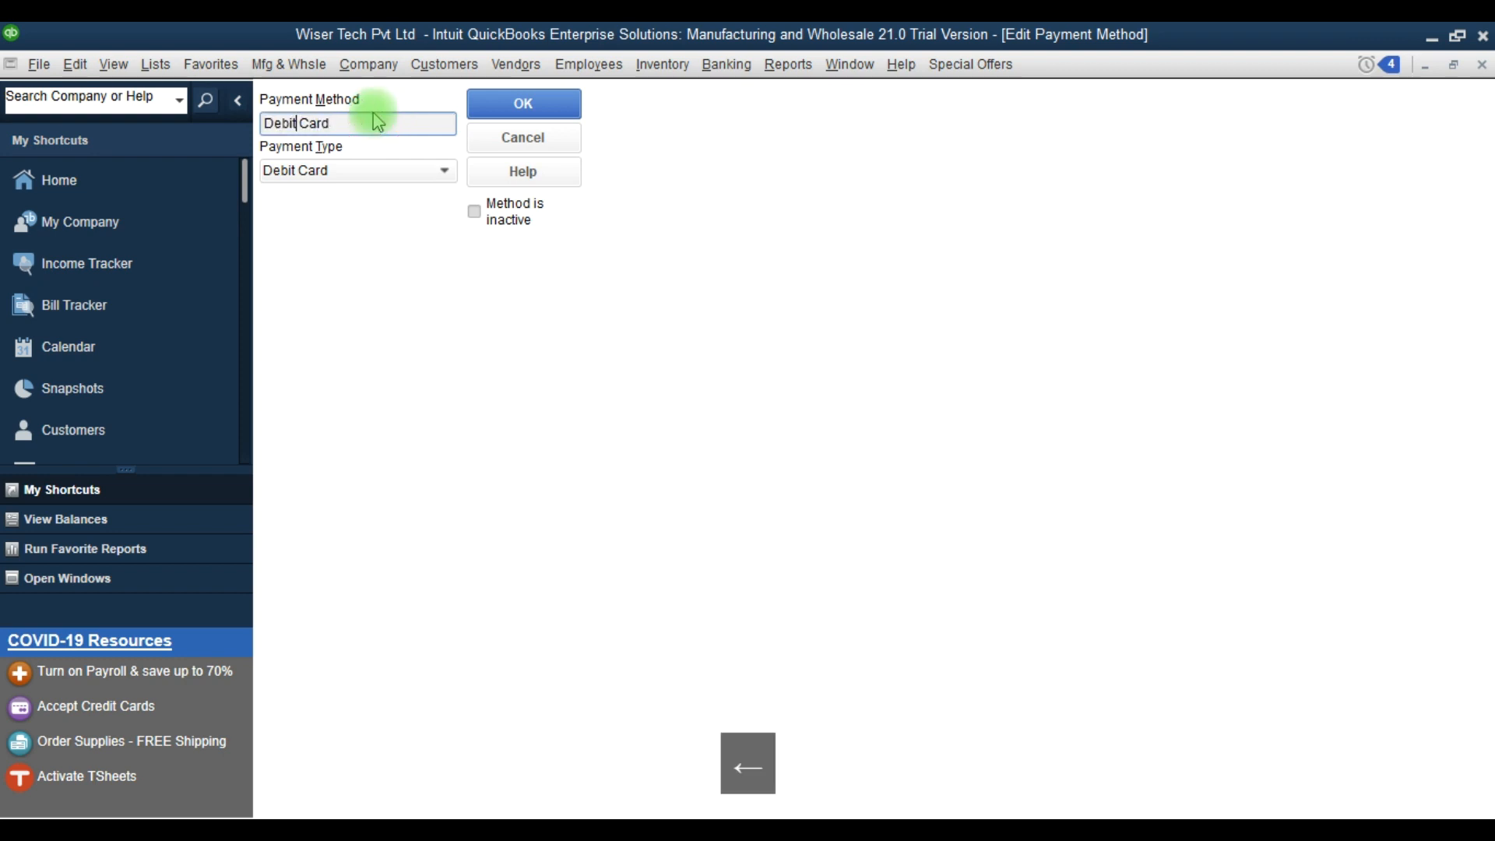
pyautogui.write('/Credit')
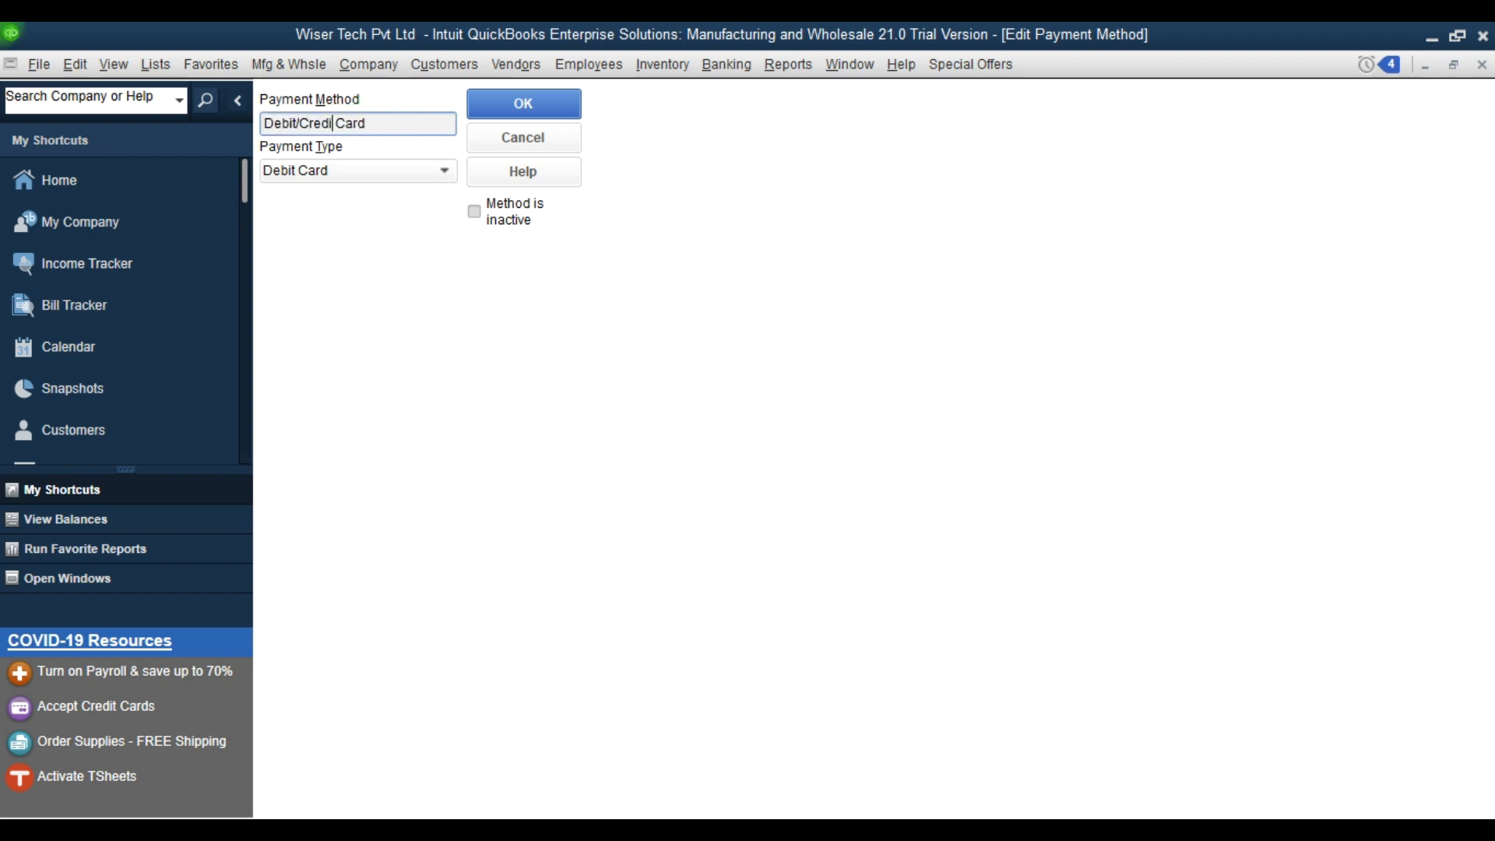
pyautogui.click(506, 109)
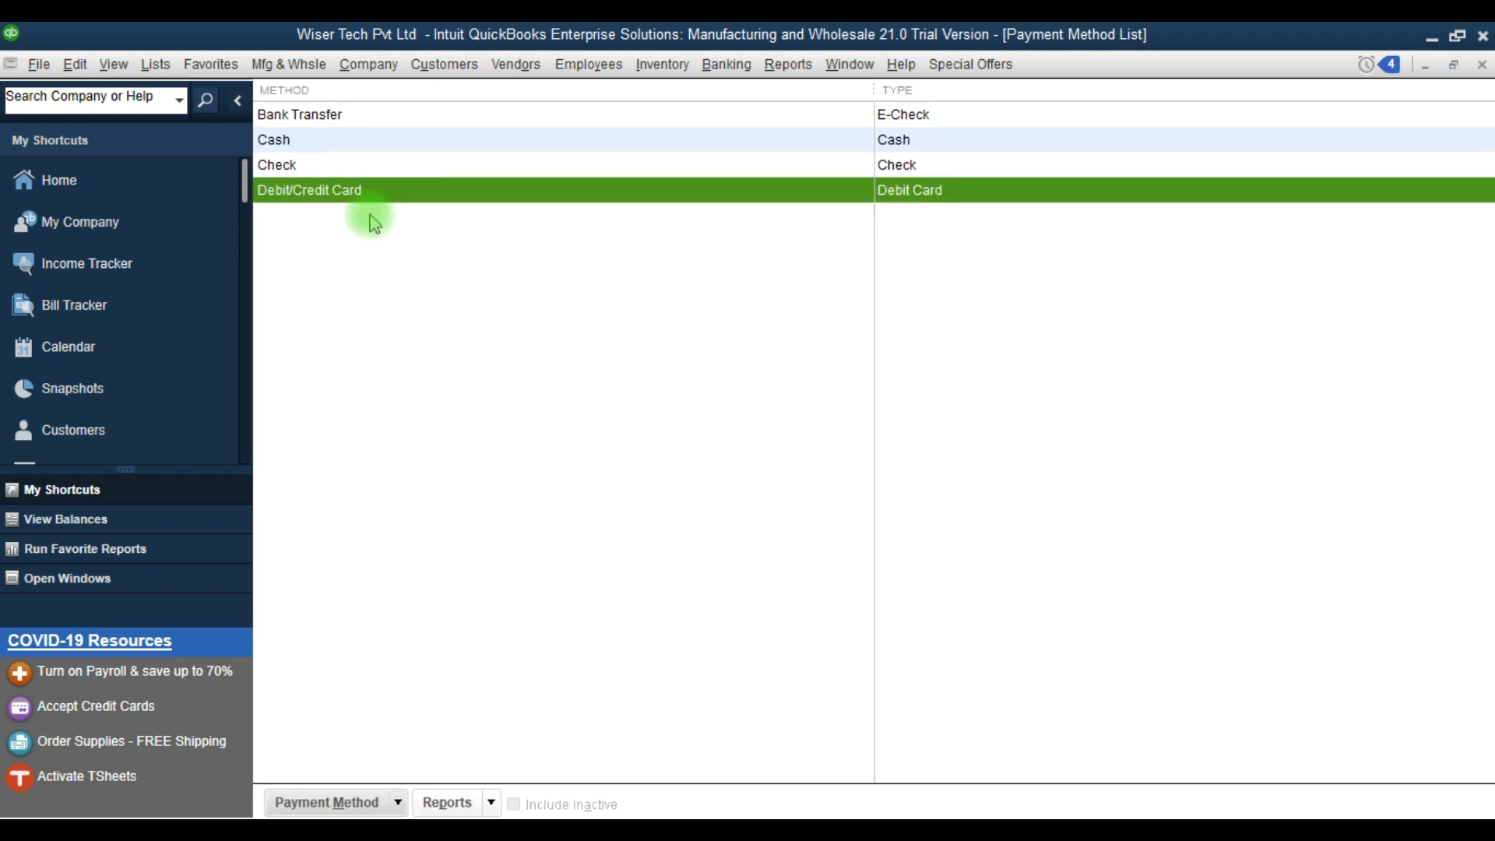
pyautogui.click(577, 398)
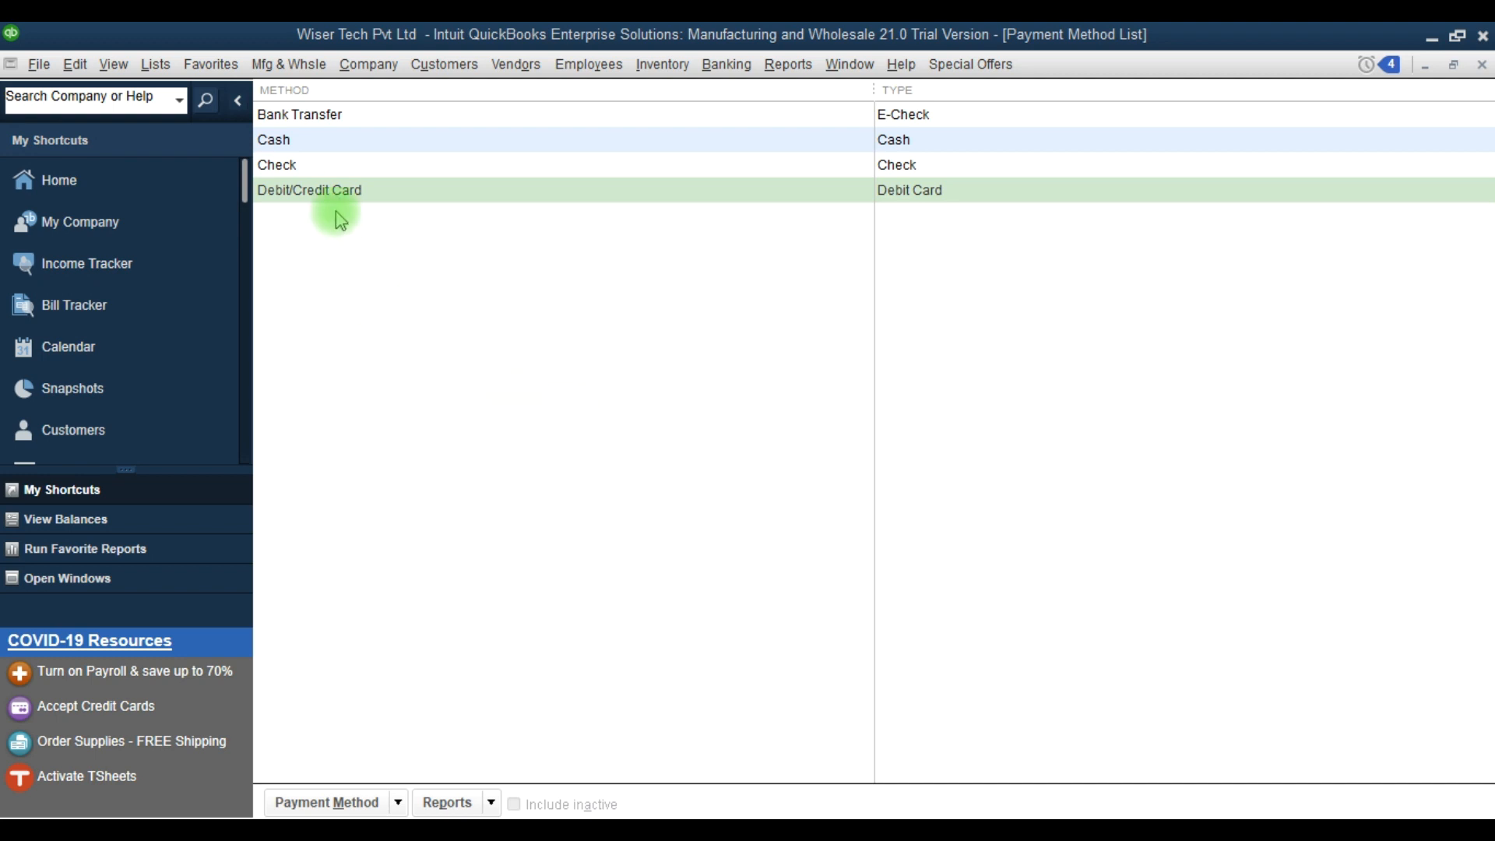
pyautogui.click(350, 191)
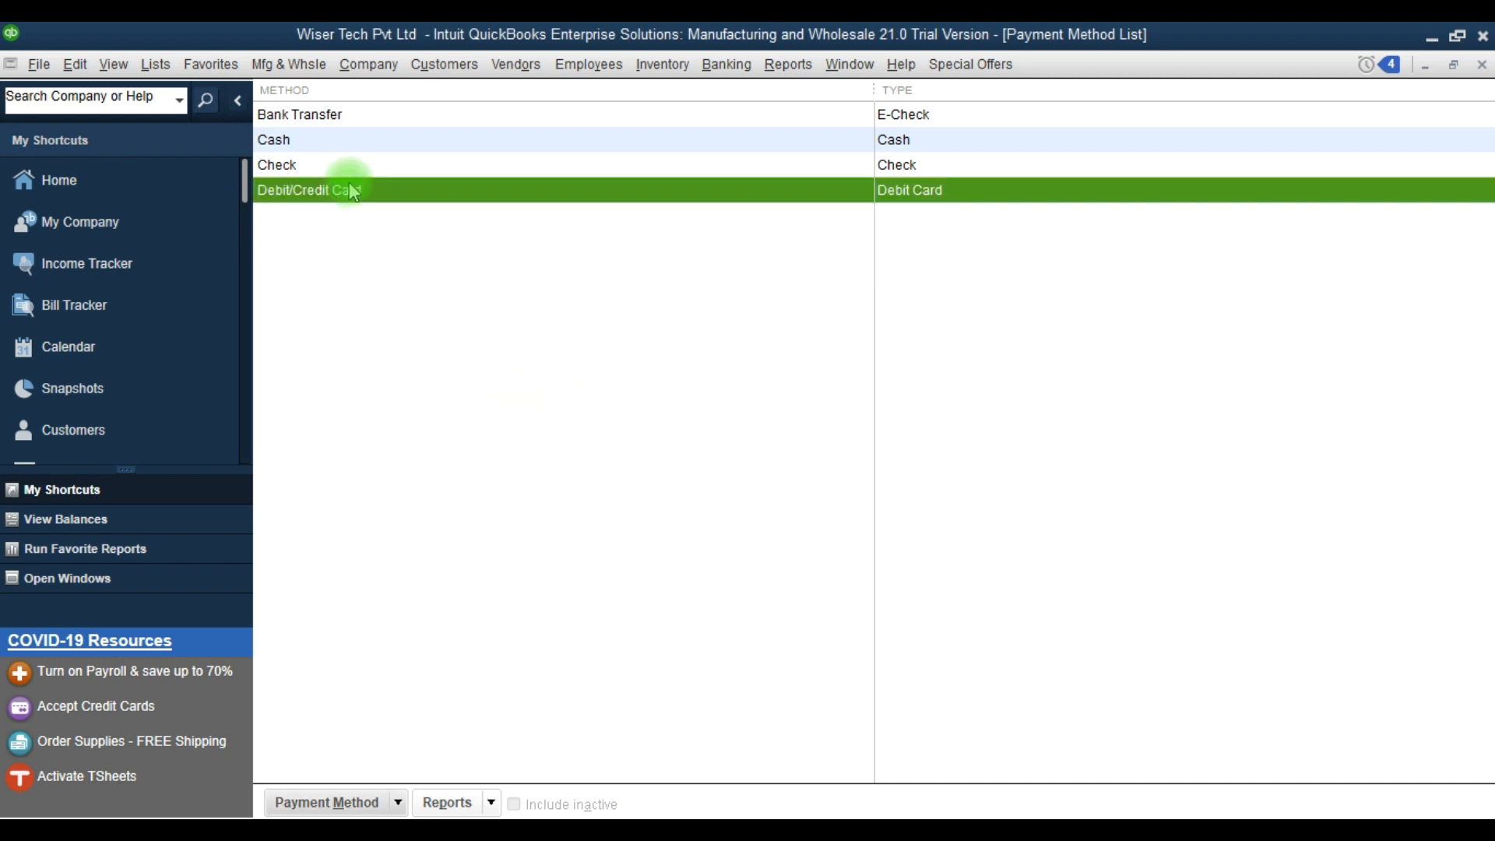
# - Open the Payment item from the Item List, review the payment methods it offers, and close it without saving
pyautogui.click(156, 64)
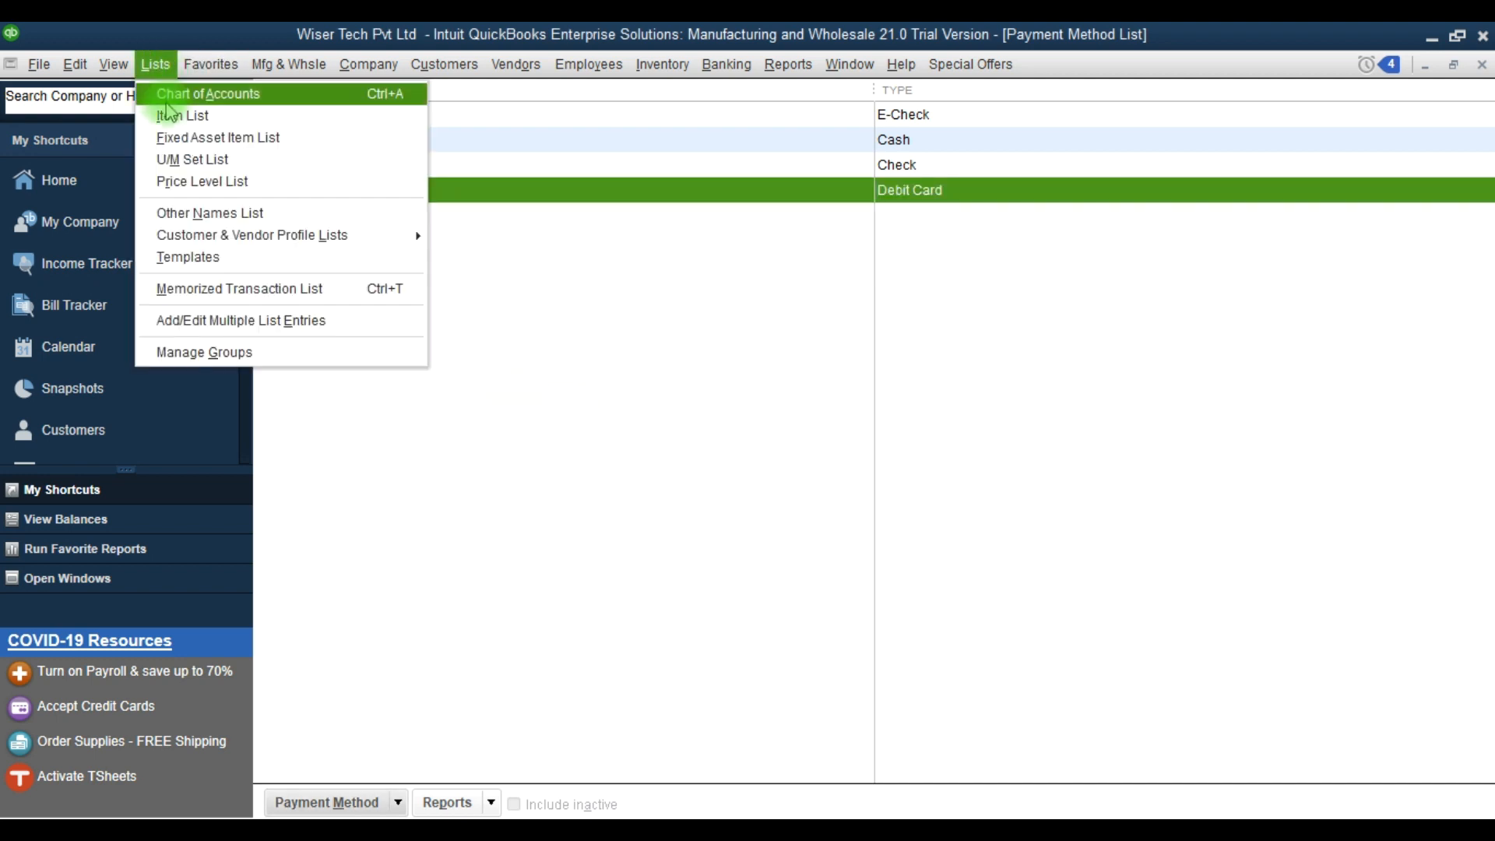
pyautogui.click(168, 117)
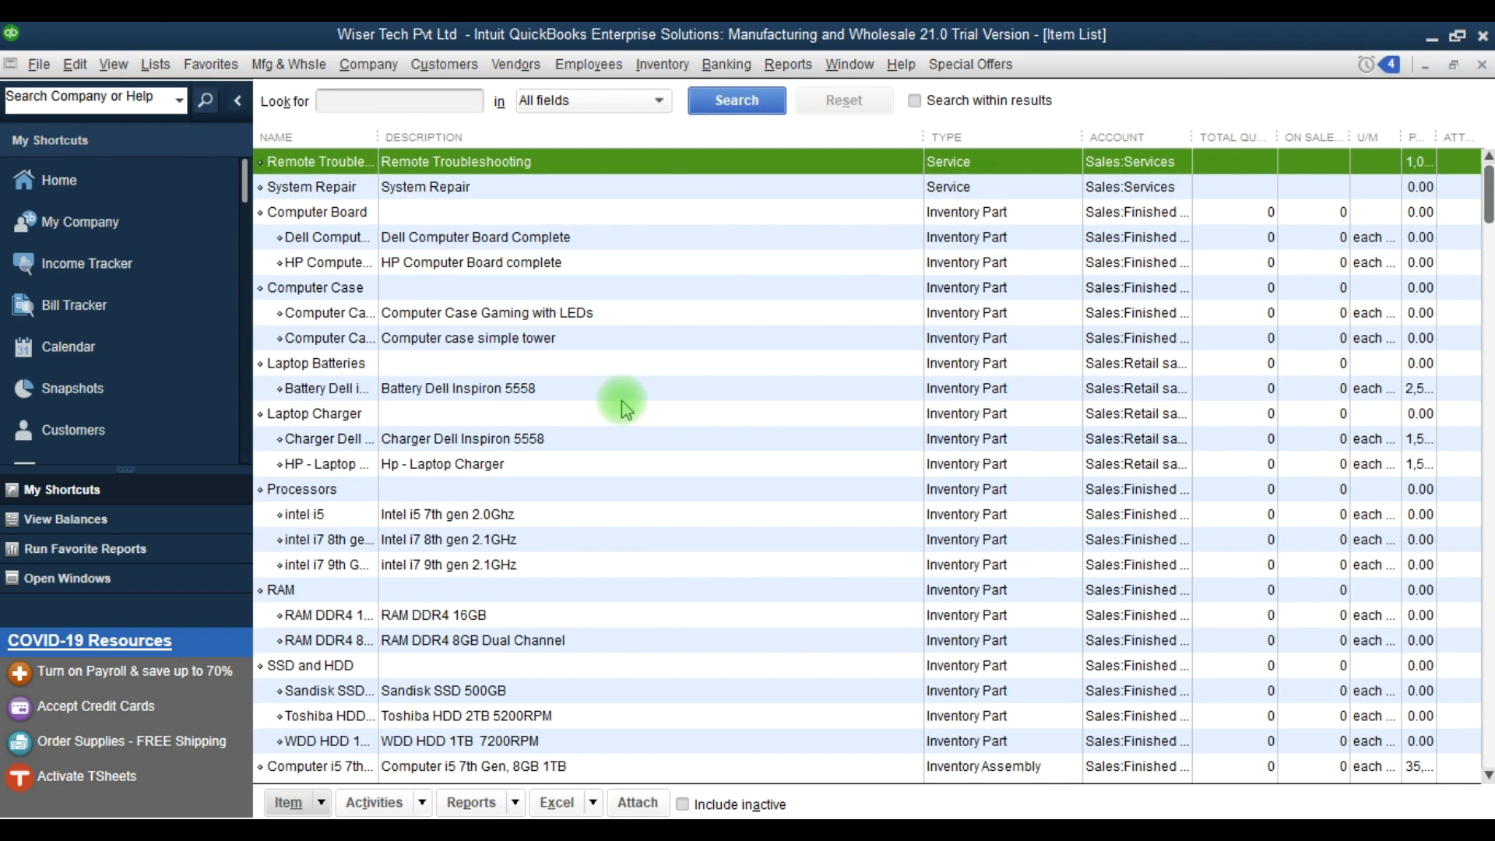
pyautogui.click(669, 589)
pyautogui.scroll(-3, 673, 586)
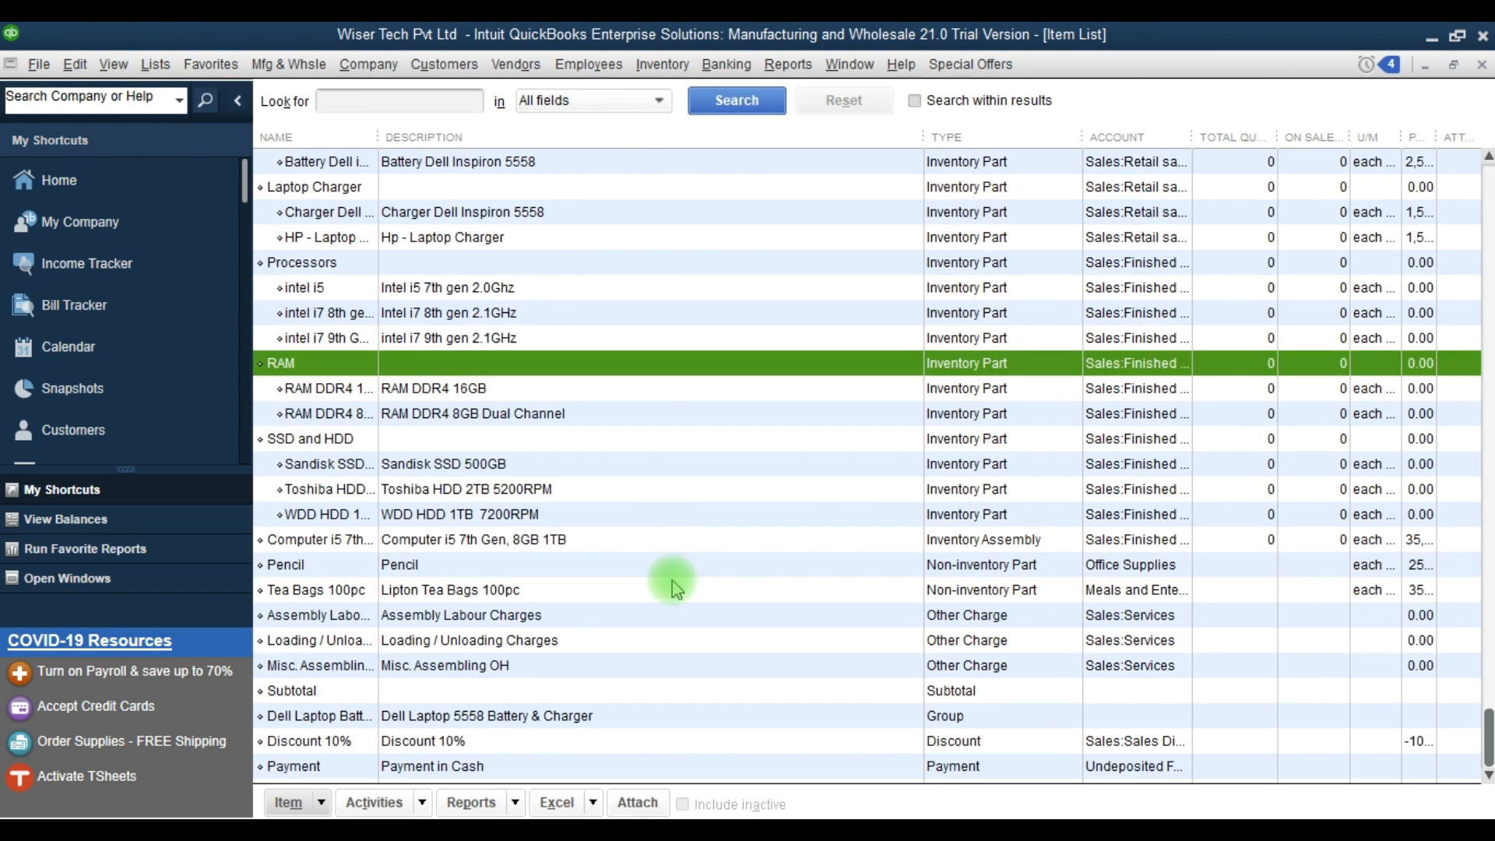
pyautogui.click(808, 770)
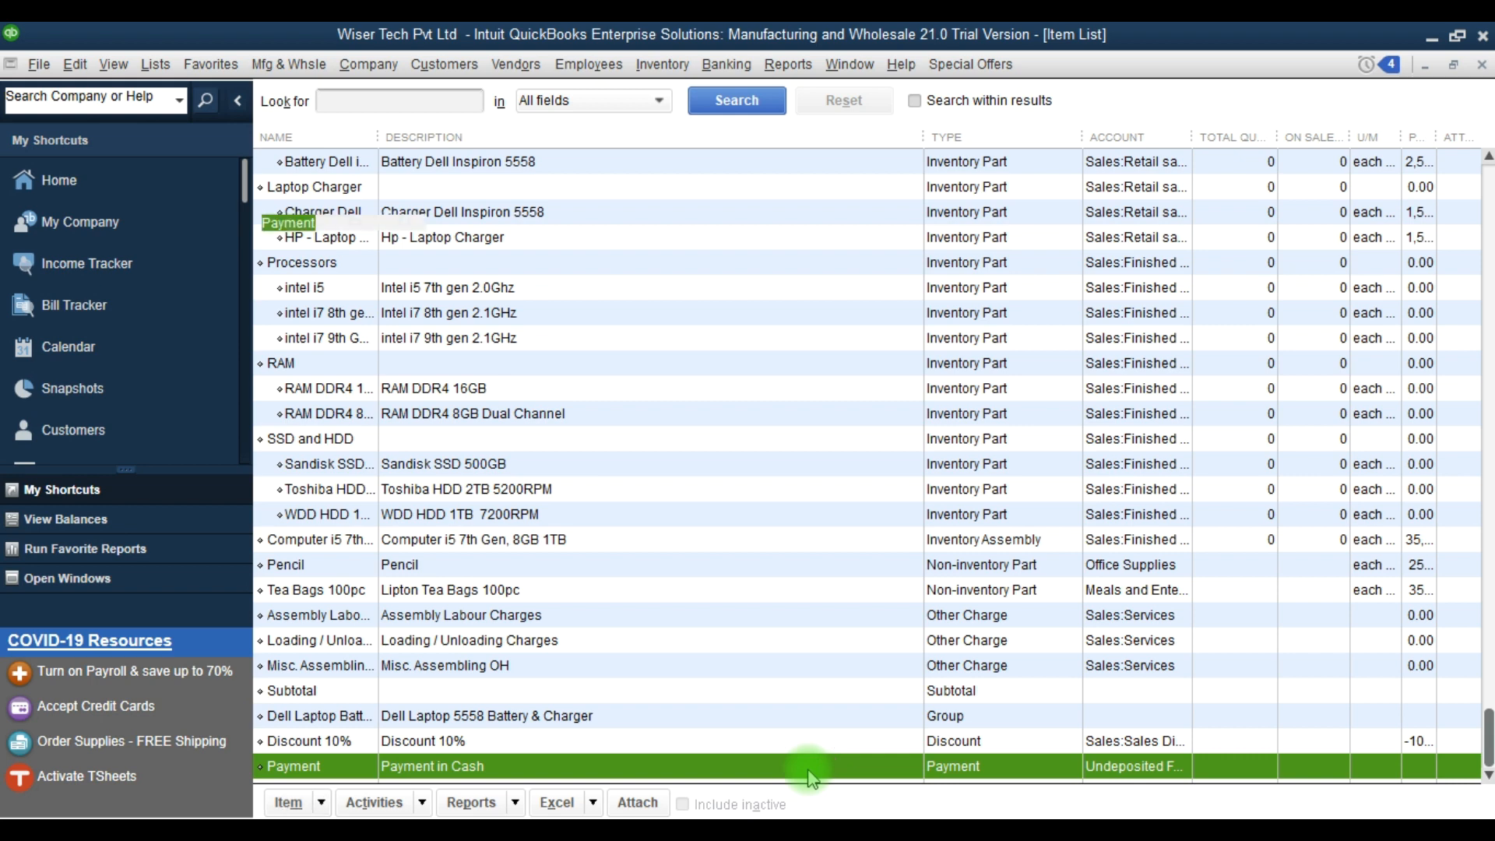
pyautogui.doubleClick(808, 769)
pyautogui.click(578, 356)
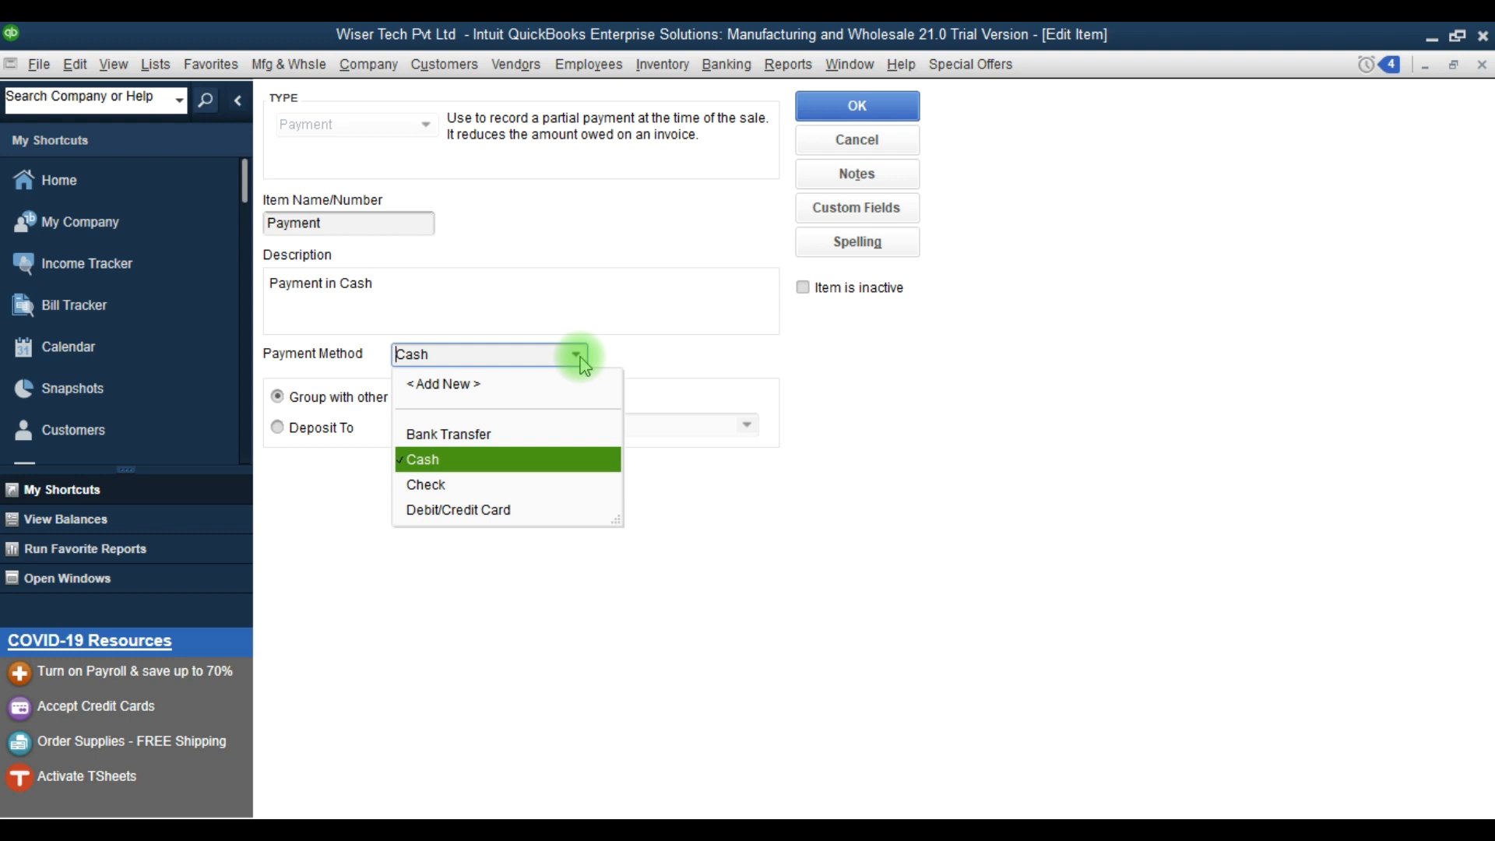
pyautogui.click(878, 140)
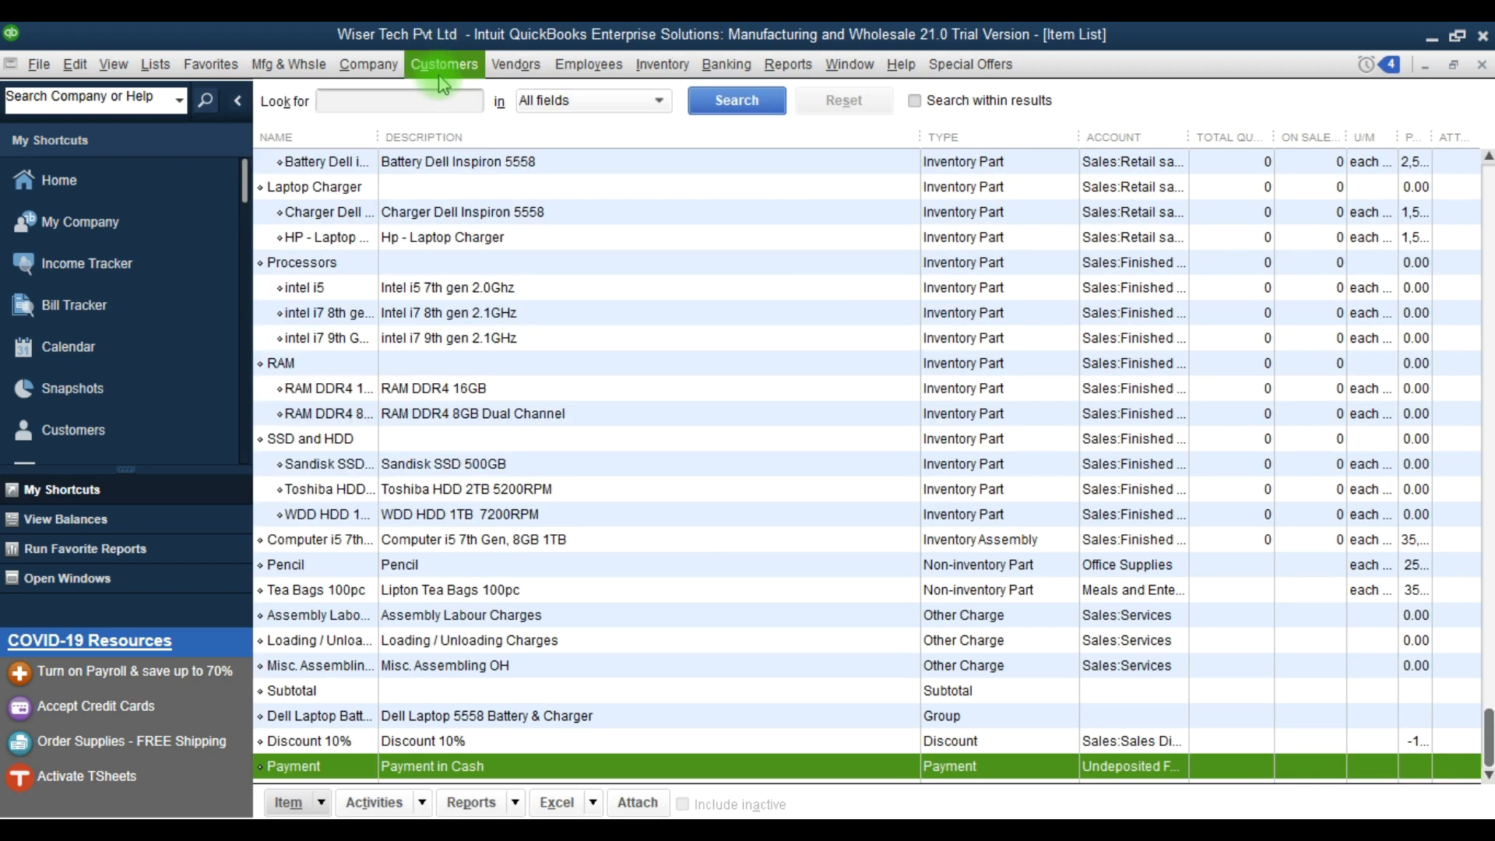
# - Set Customer 1's preferred payment method to Bank Transfer, save the customer record, and return to the Payment Method List
pyautogui.click(455, 78)
pyautogui.click(464, 99)
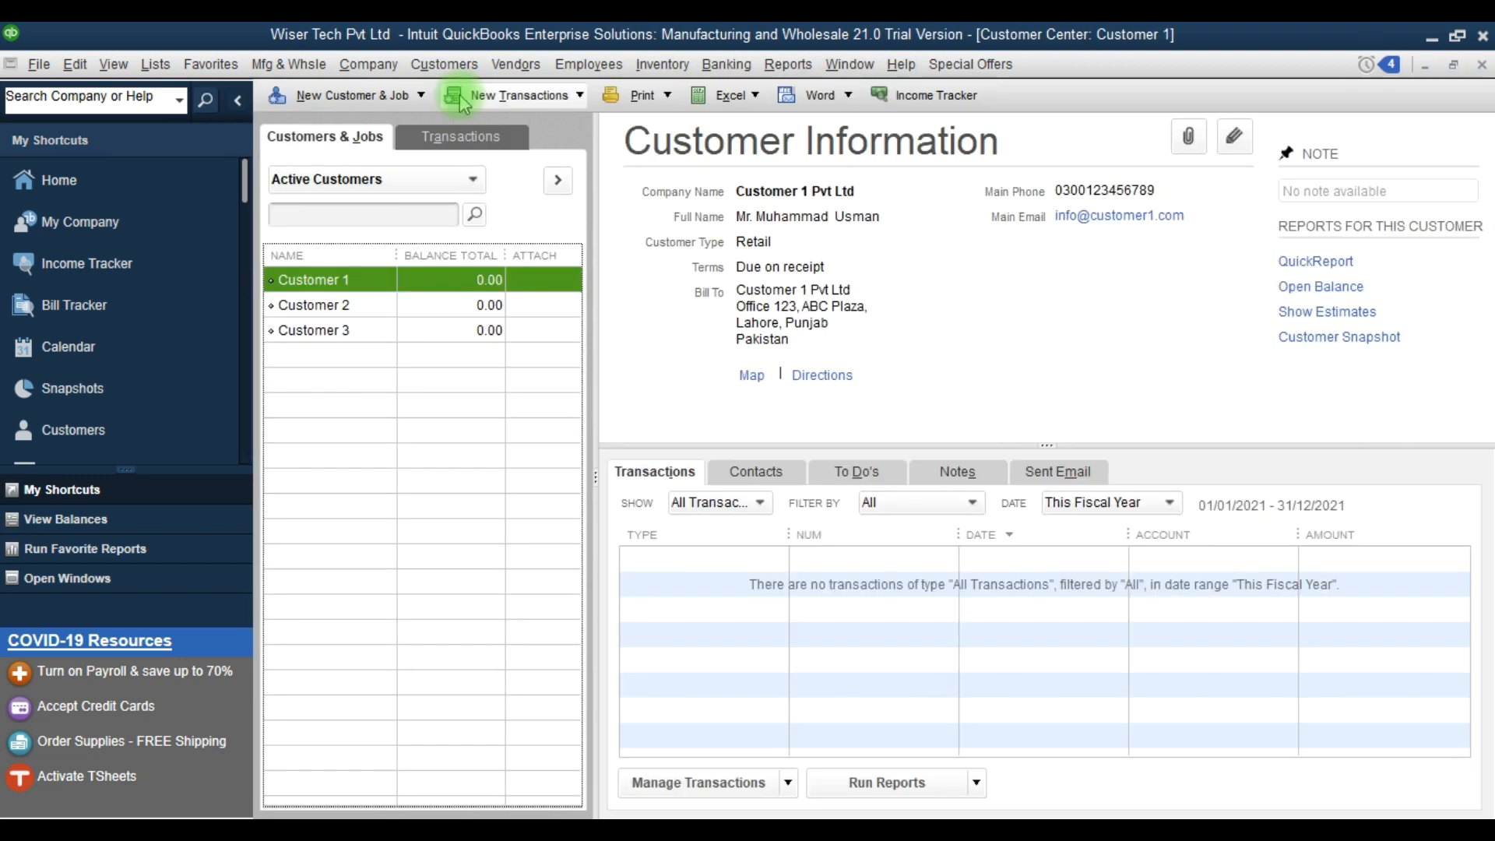
pyautogui.click(1240, 151)
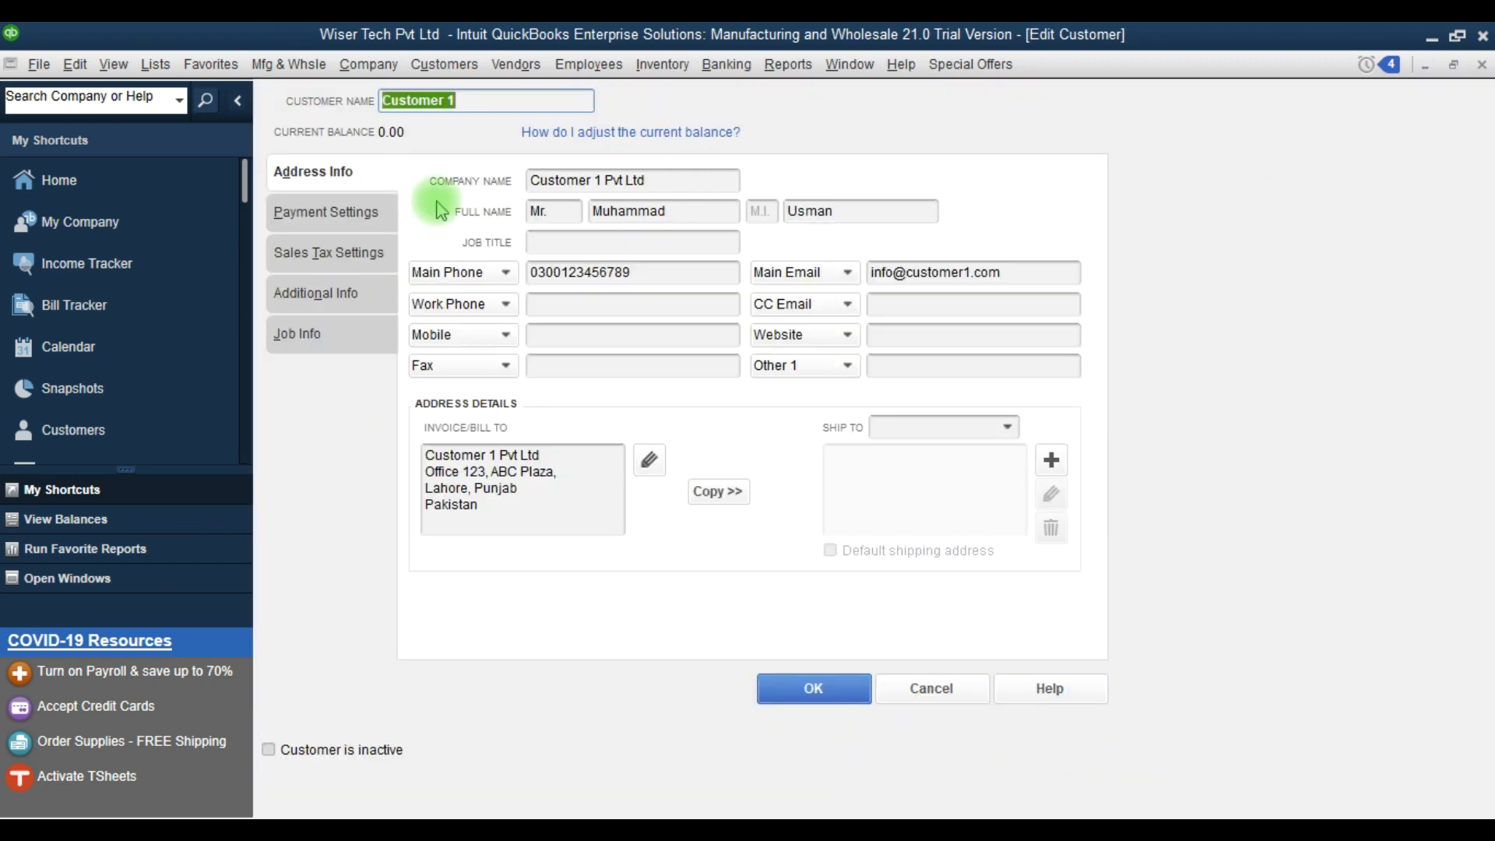
pyautogui.click(342, 212)
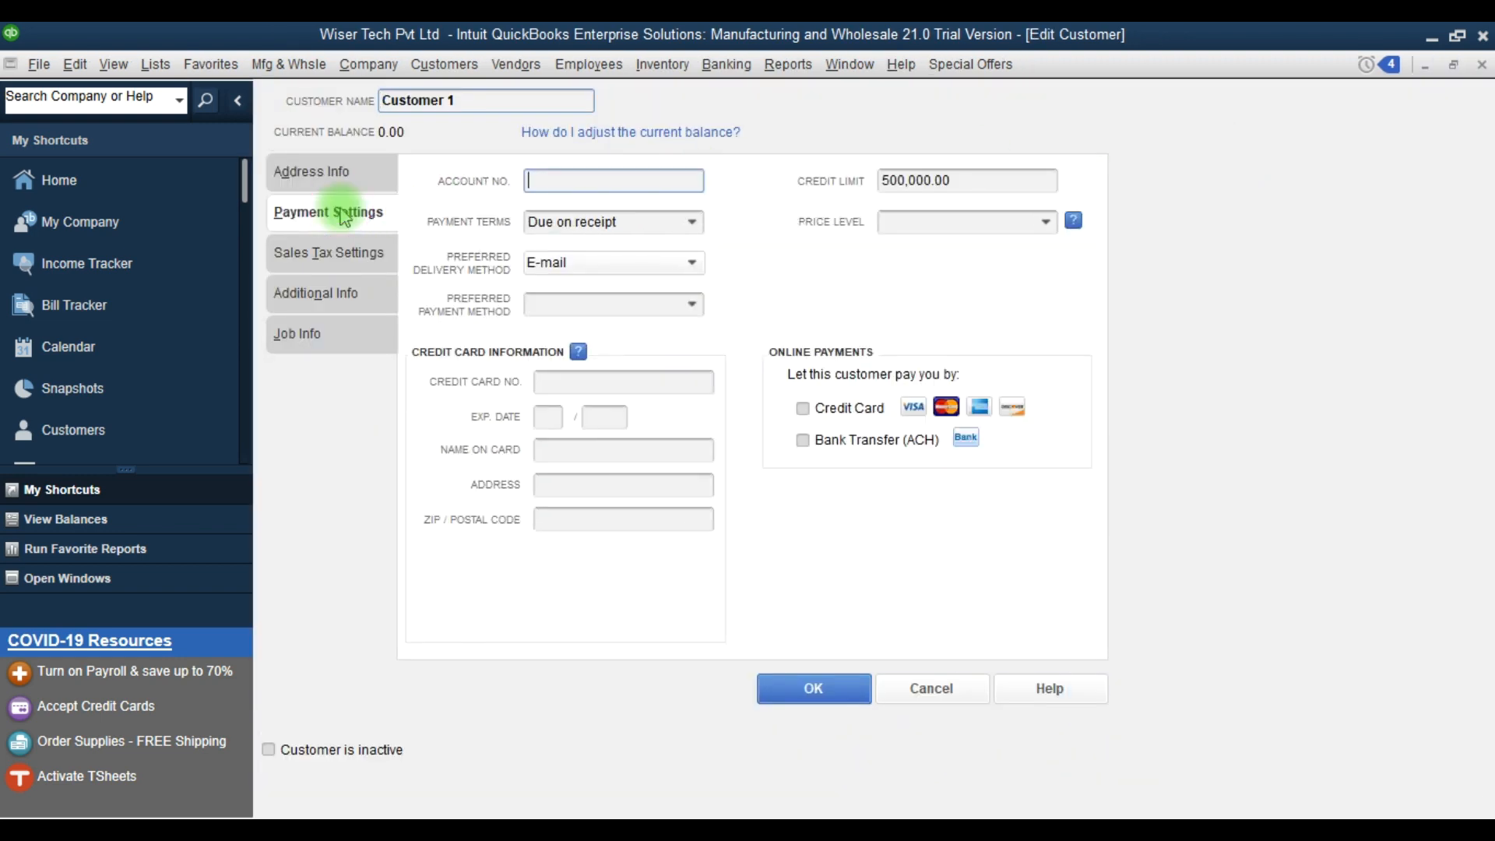
pyautogui.click(693, 312)
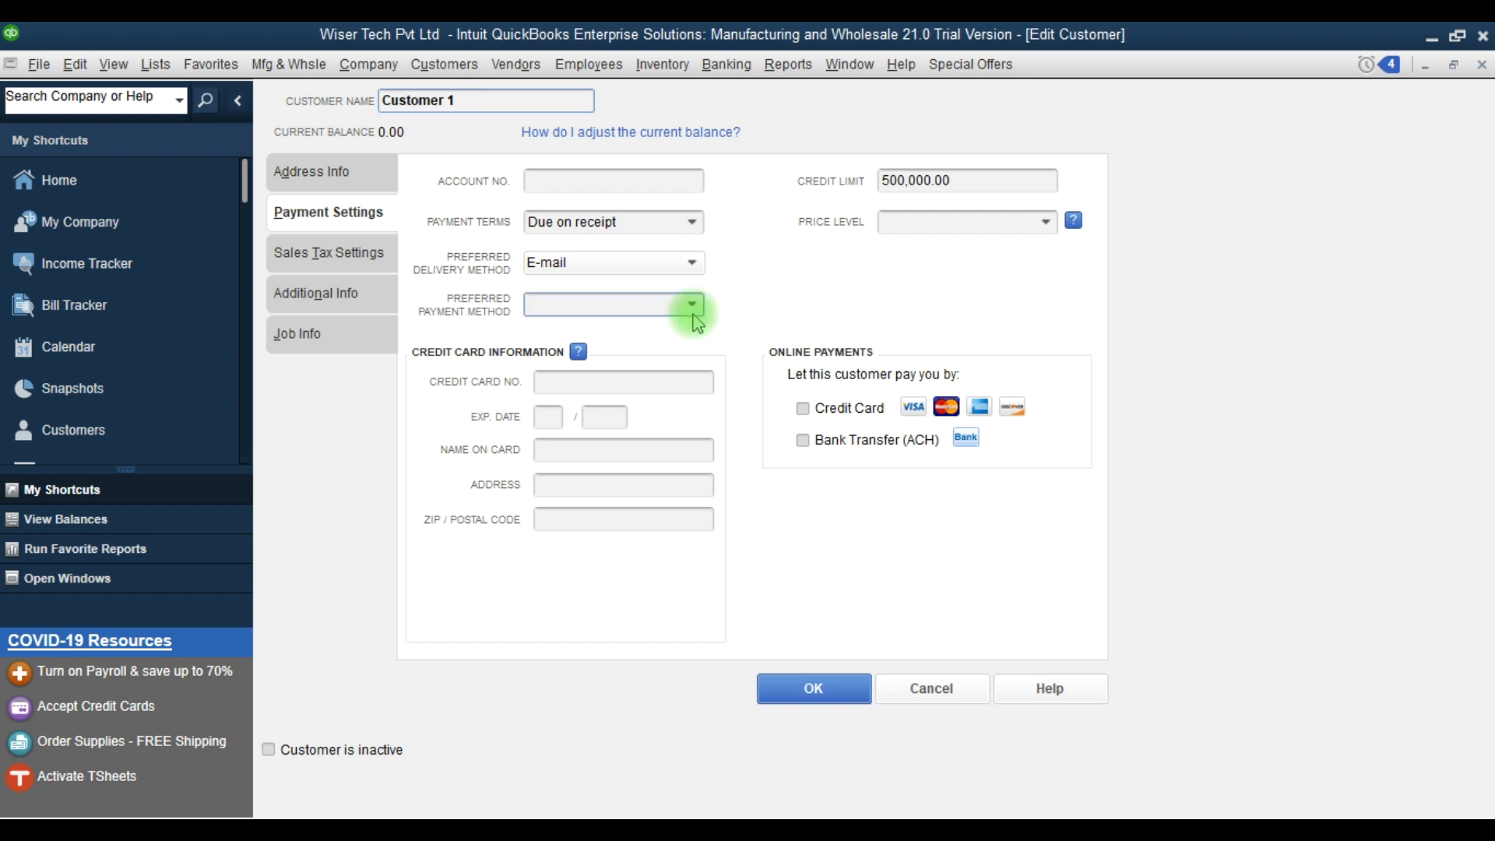
pyautogui.click(693, 308)
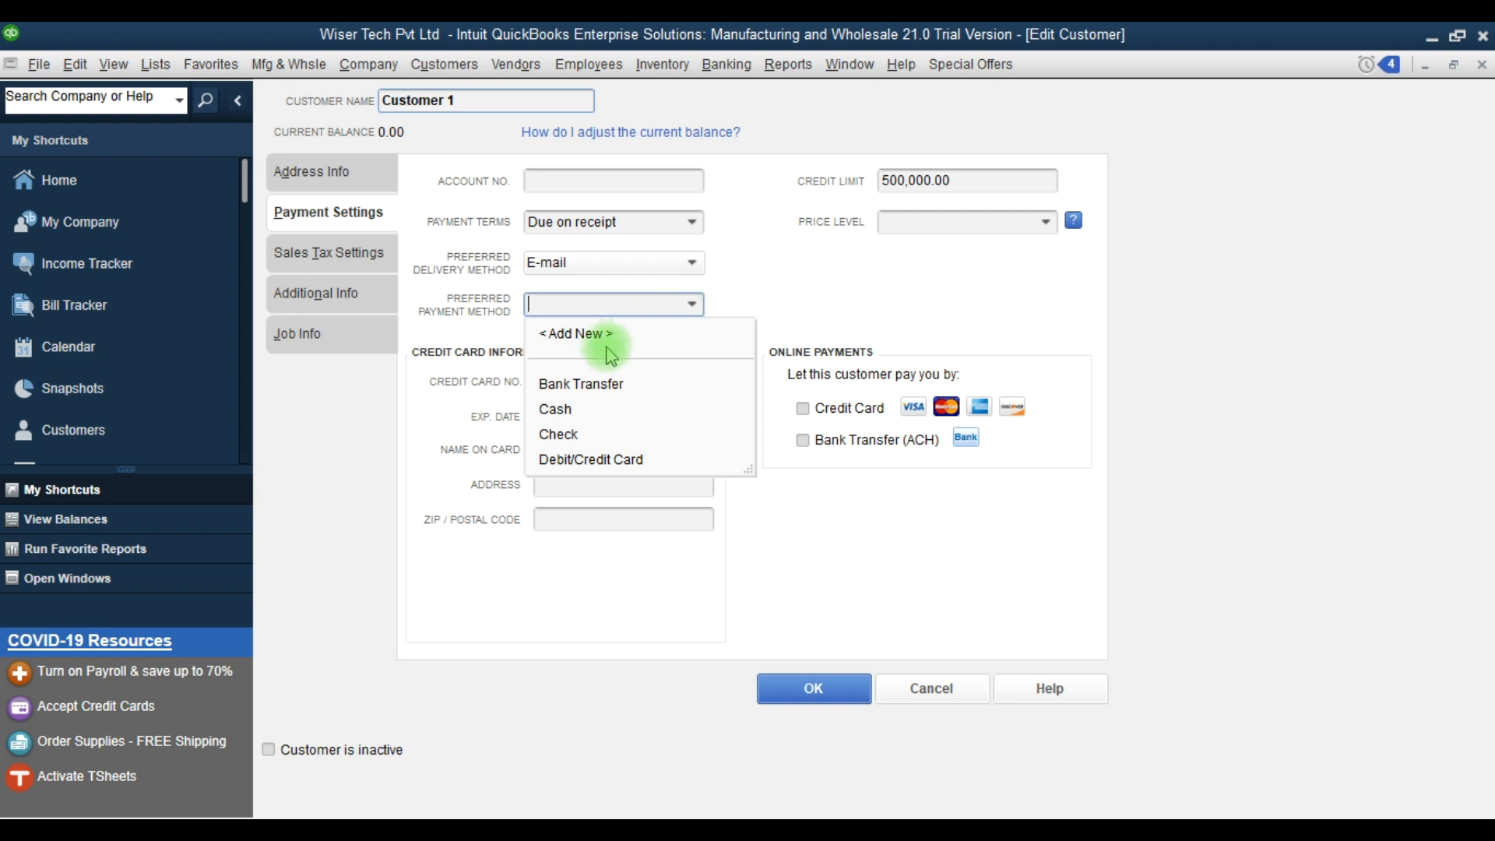
pyautogui.click(604, 389)
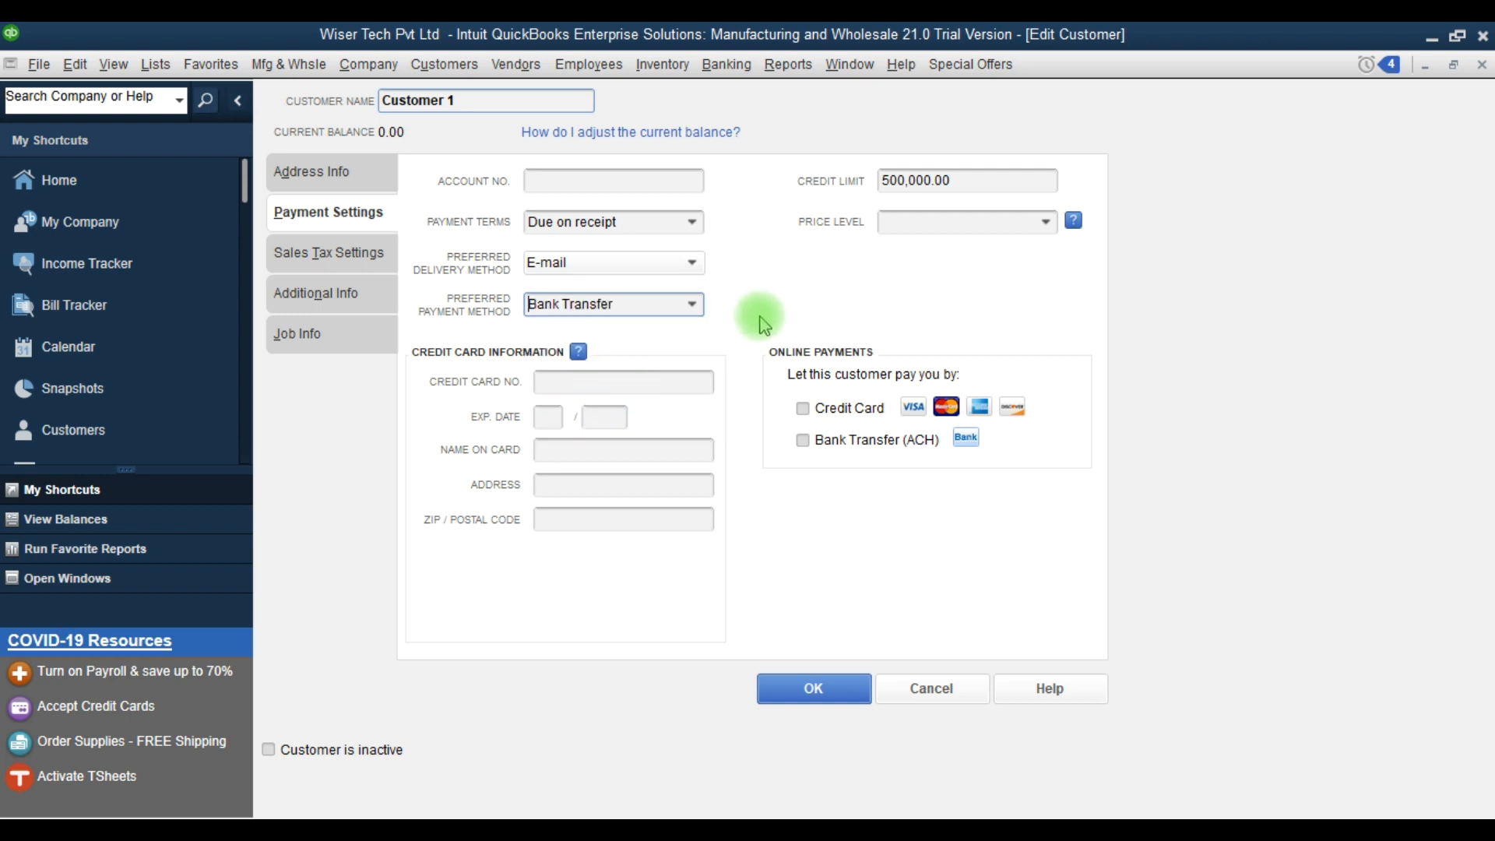
pyautogui.click(827, 702)
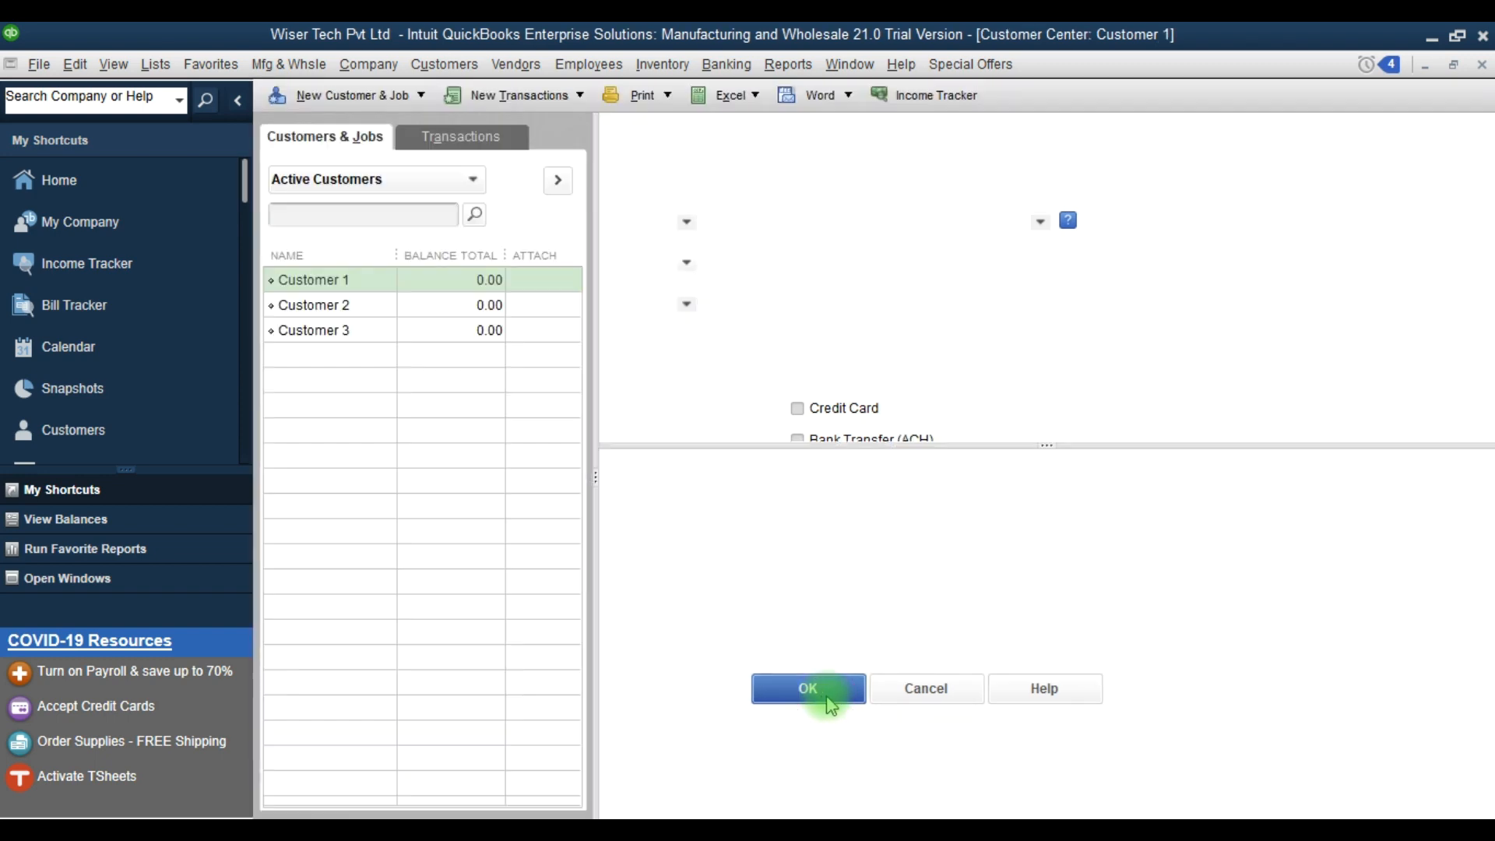
pyautogui.press('Escape')
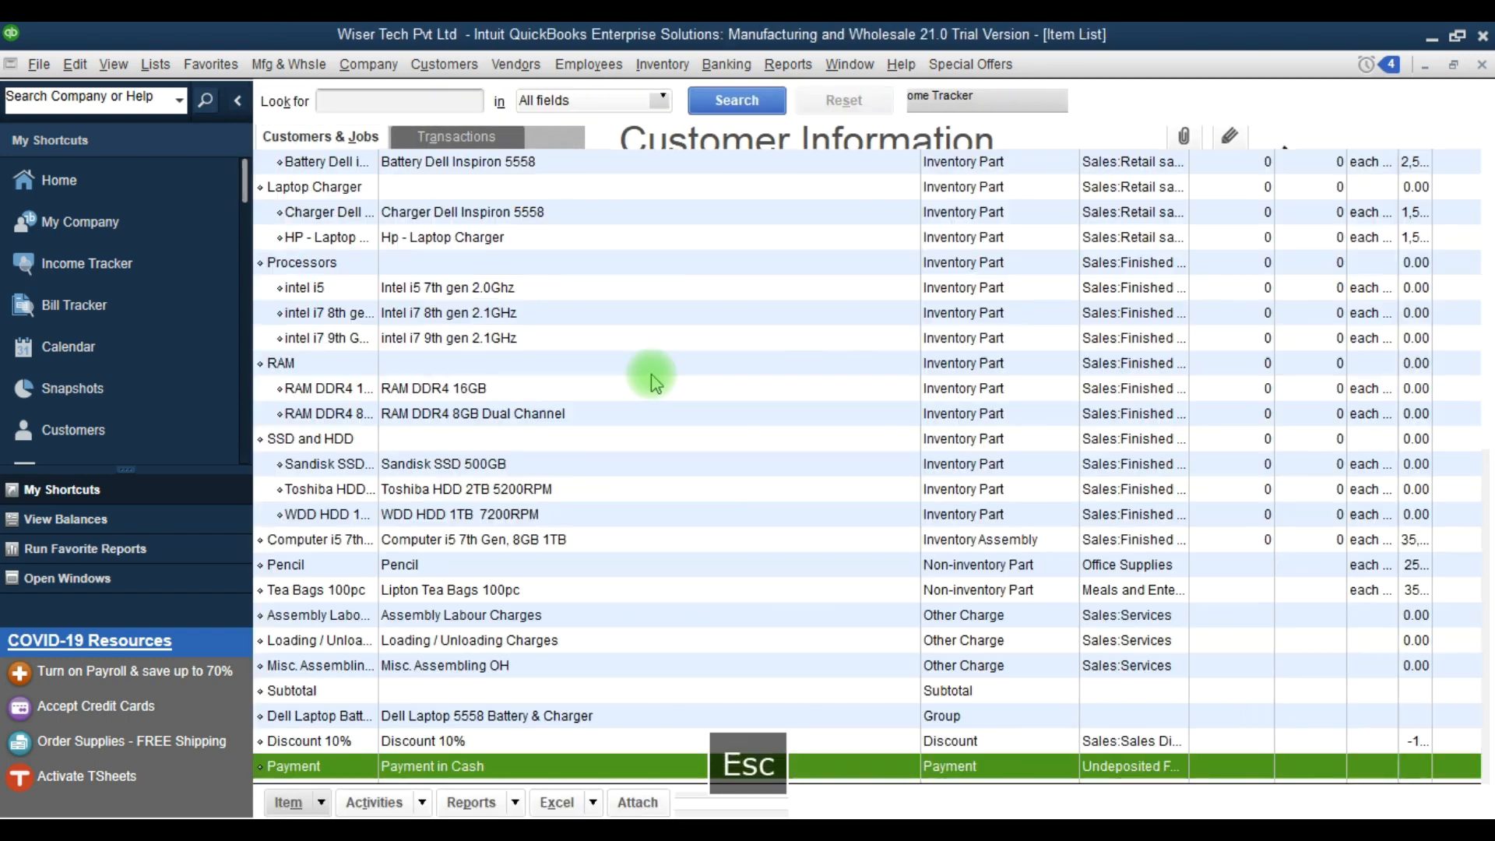
pyautogui.press('Escape')
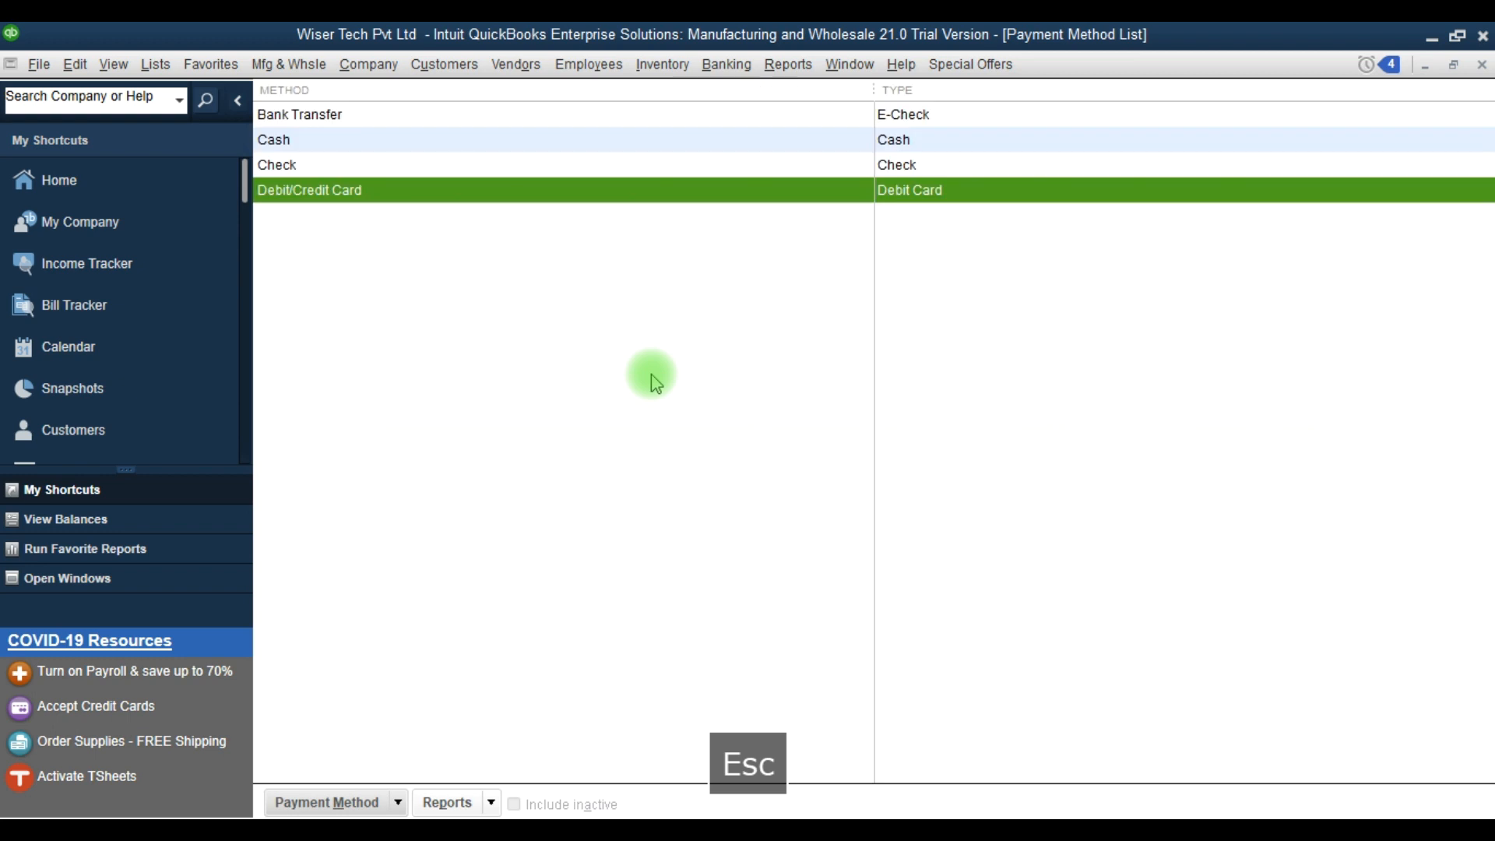
# - Run the QuickReport for the Debit/Credit Card payment method, review it, and close the report and the Payment Method List
pyautogui.click(418, 166)
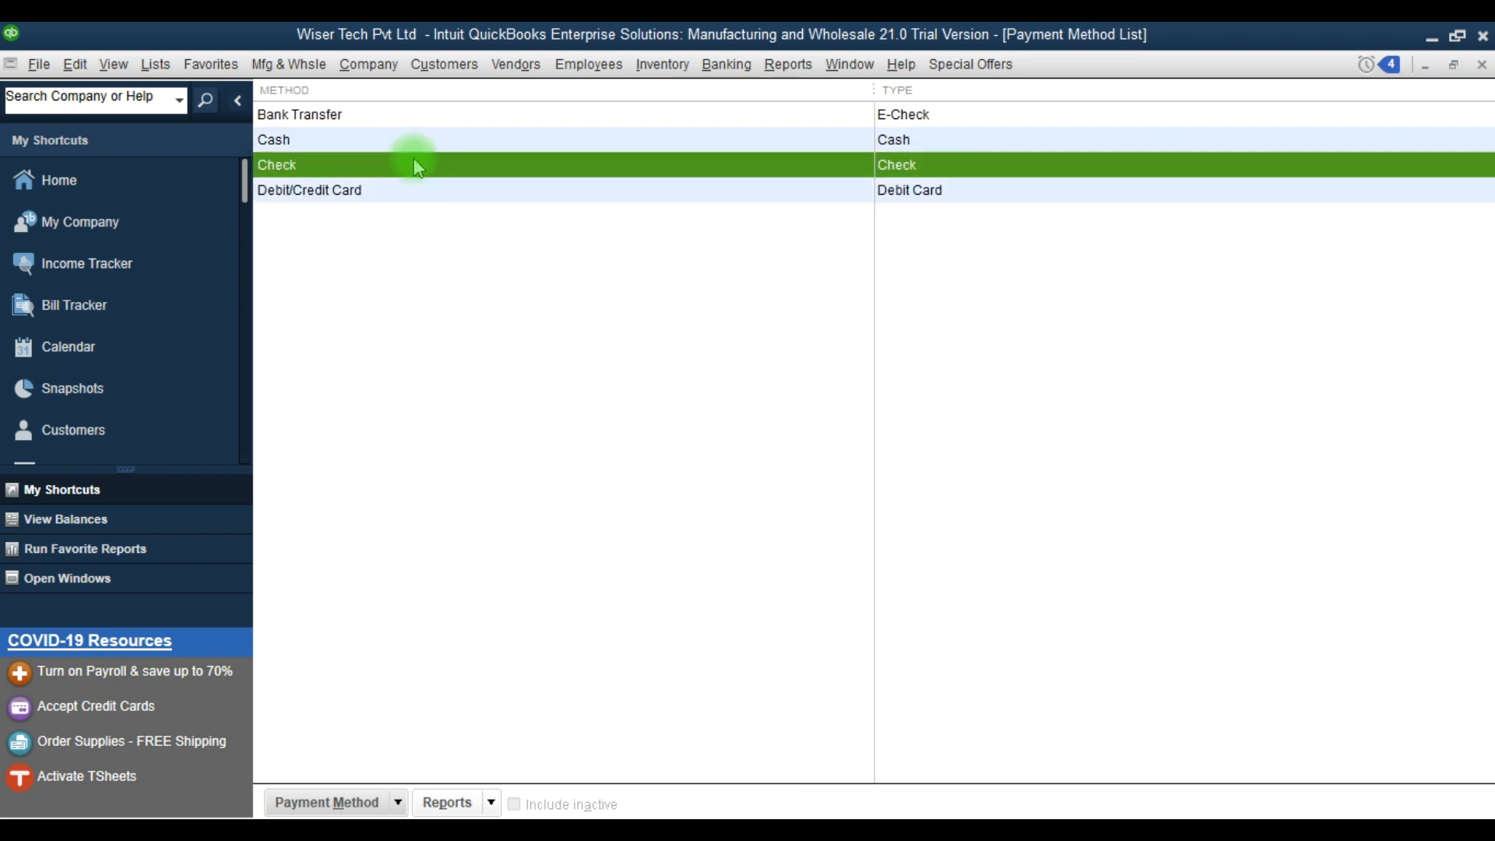
pyautogui.click(442, 145)
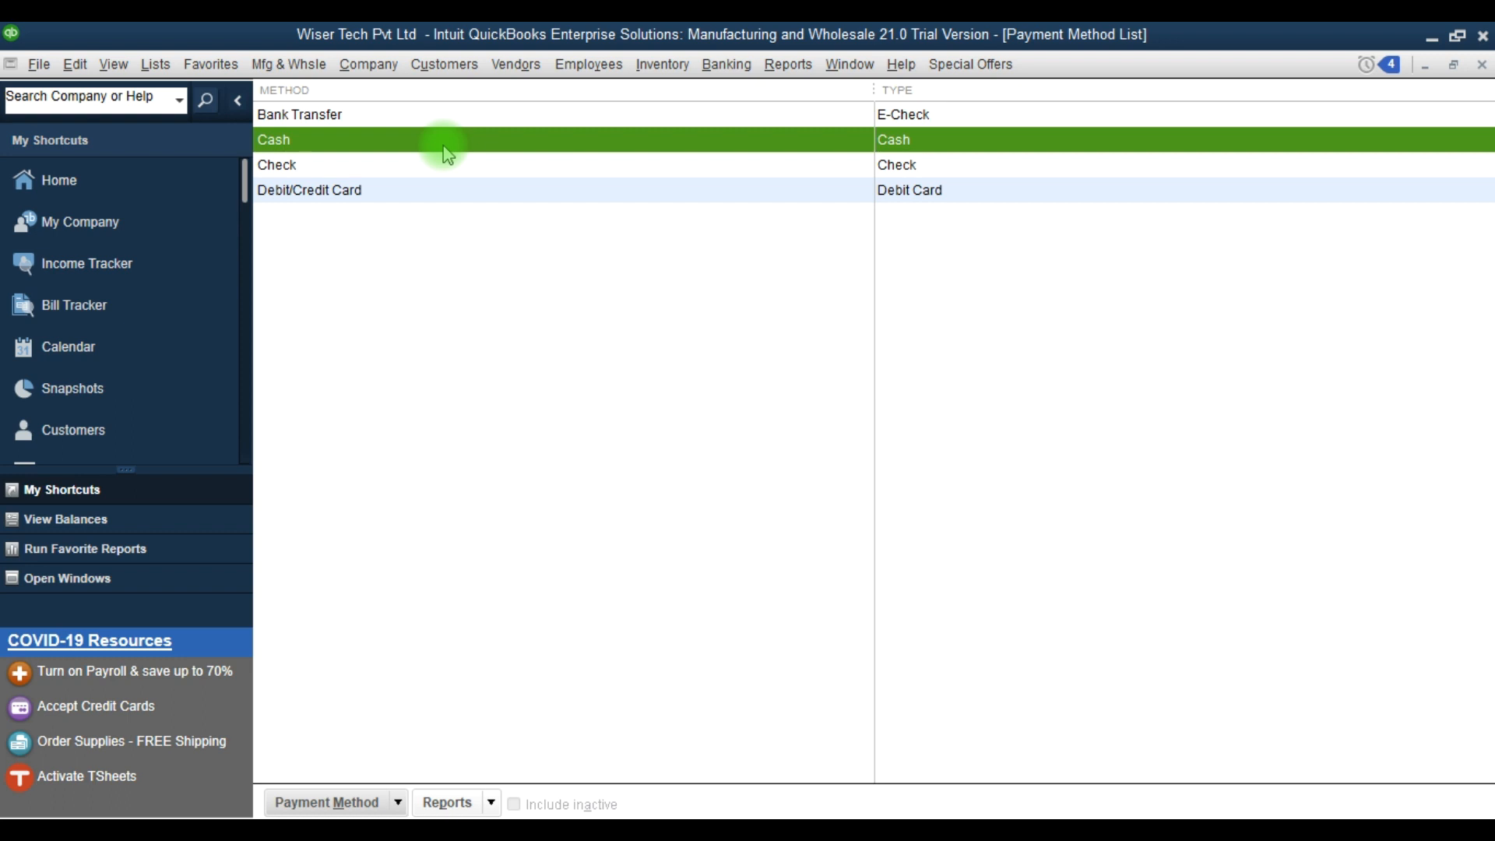
pyautogui.click(436, 194)
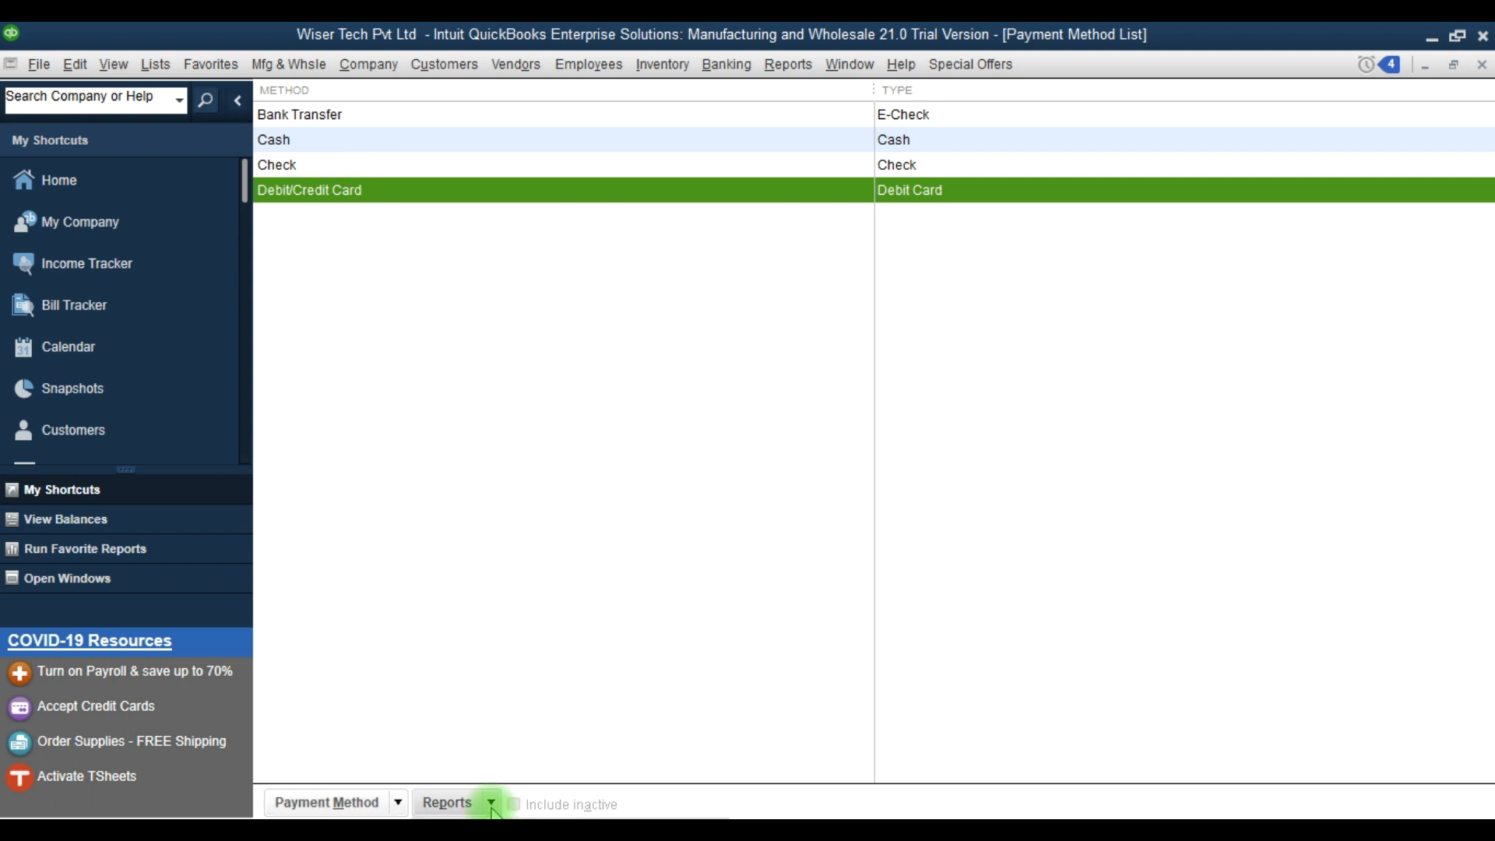
pyautogui.click(506, 827)
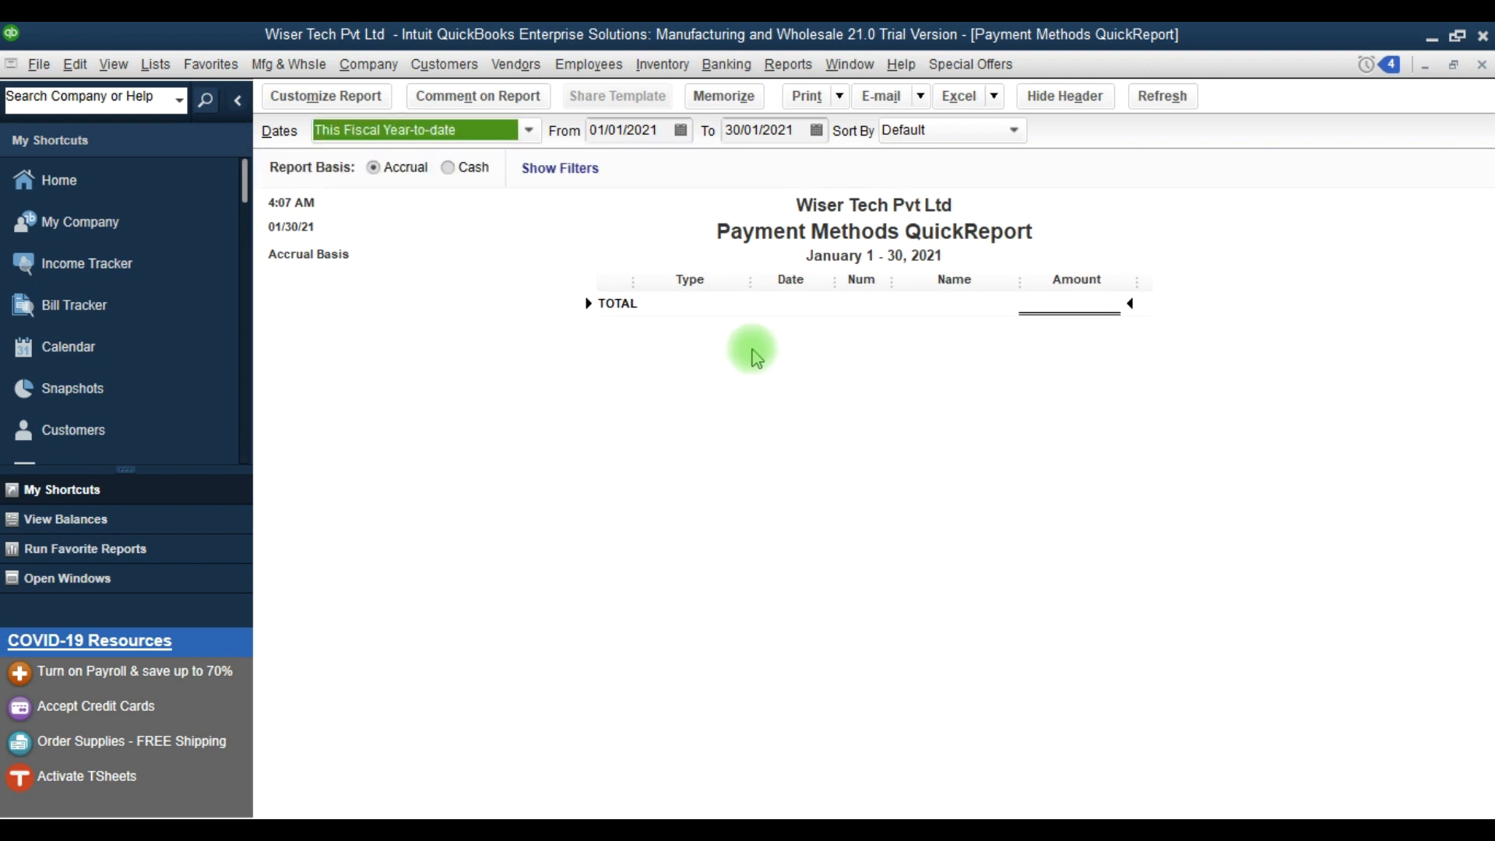
pyautogui.press('Escape')
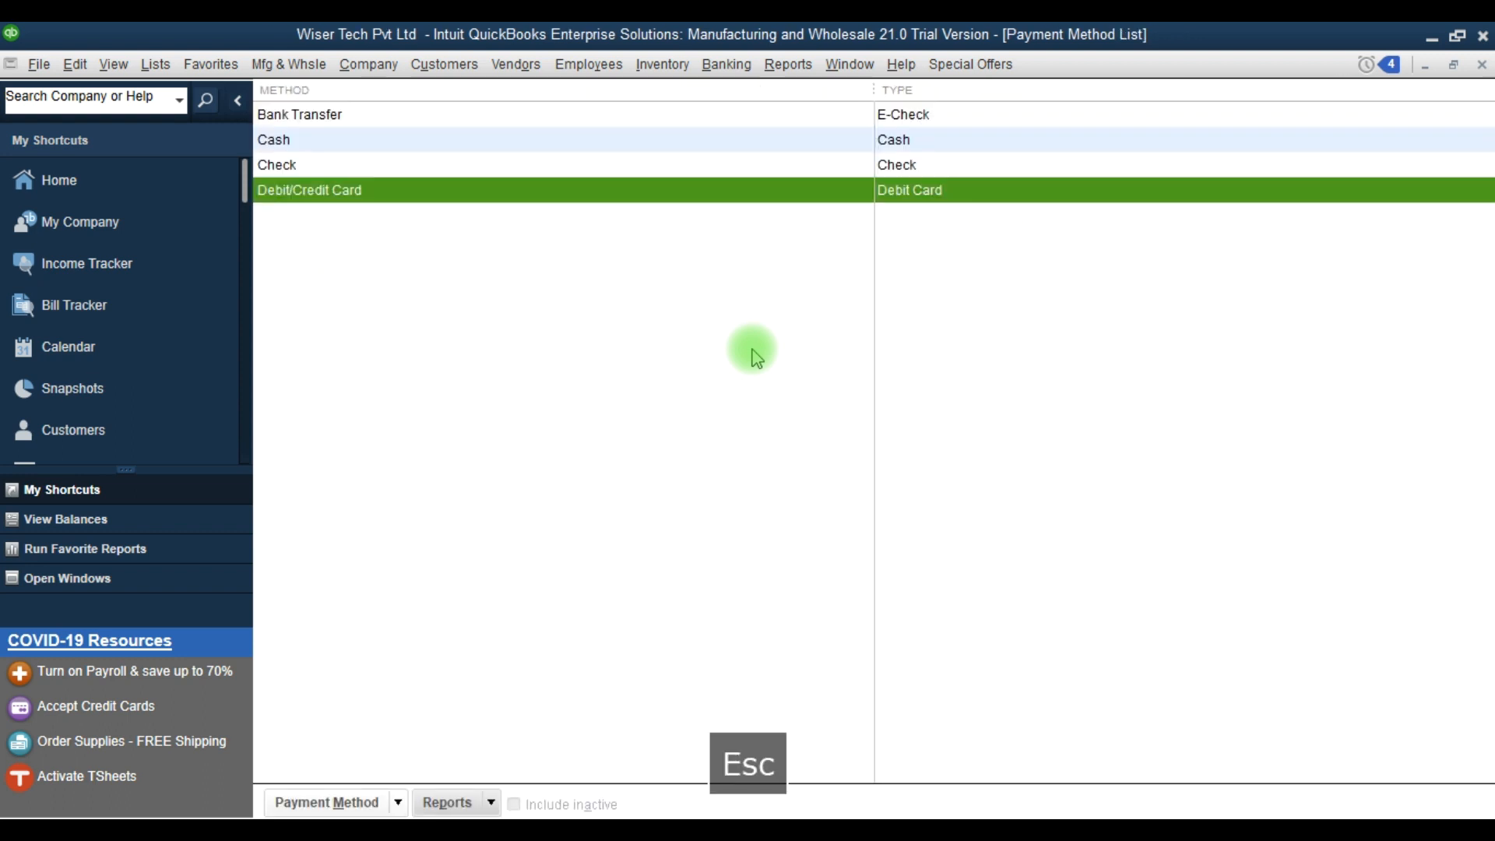
pyautogui.press('F9')
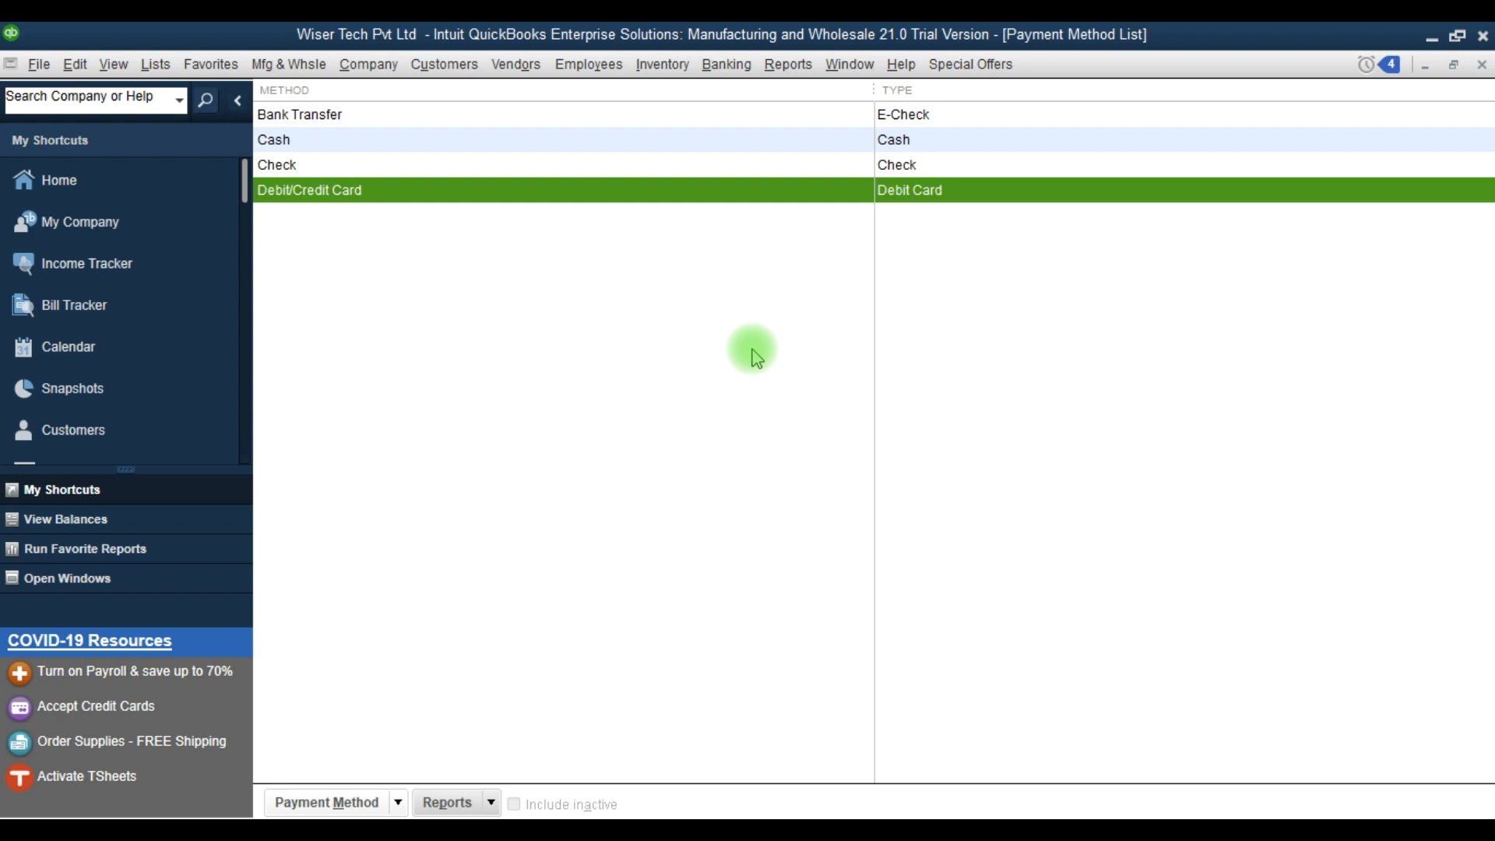
pyautogui.press('Escape')
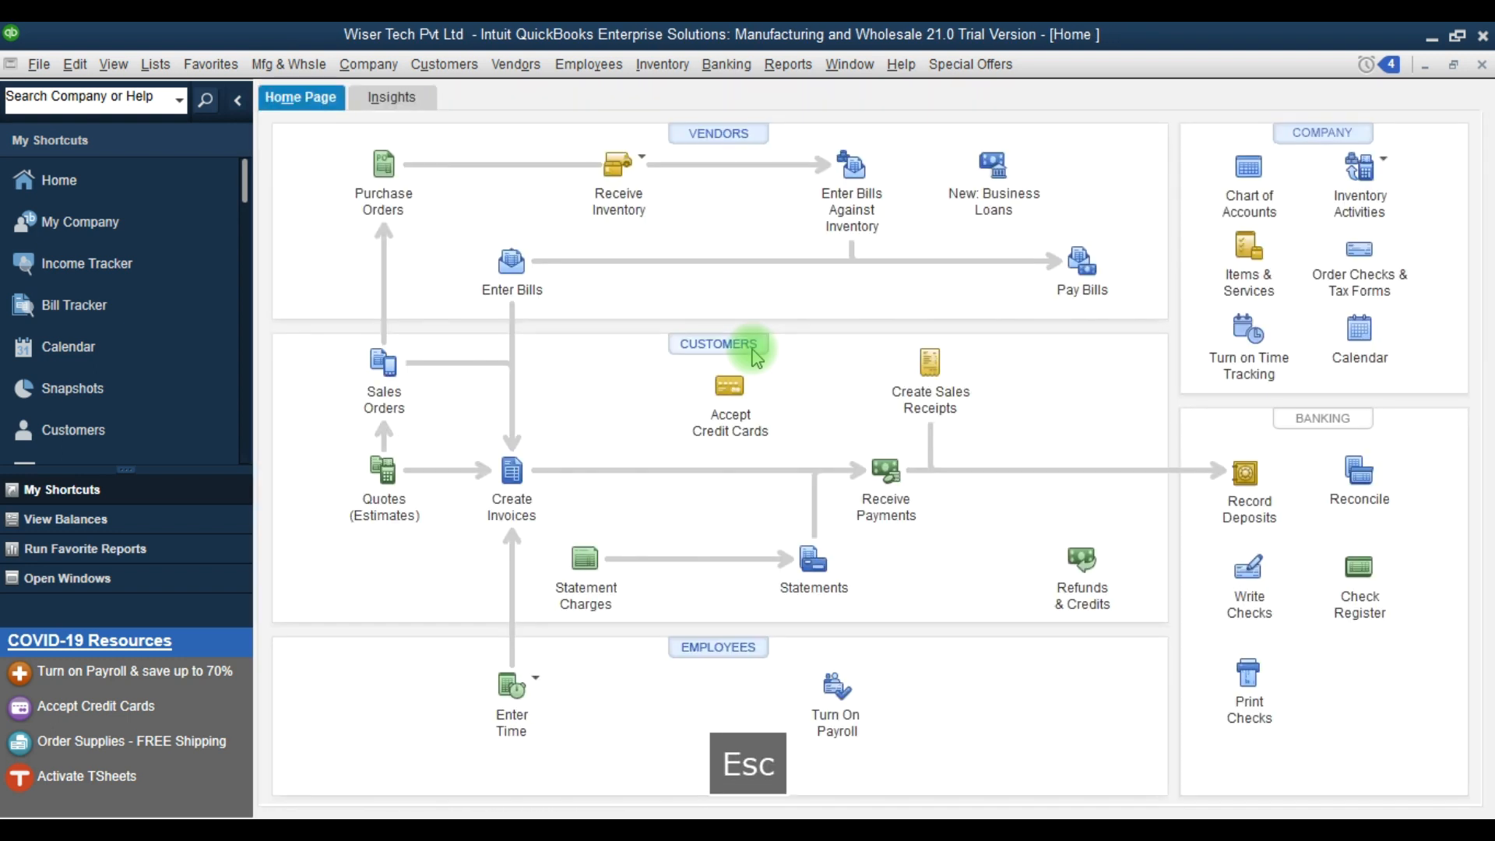